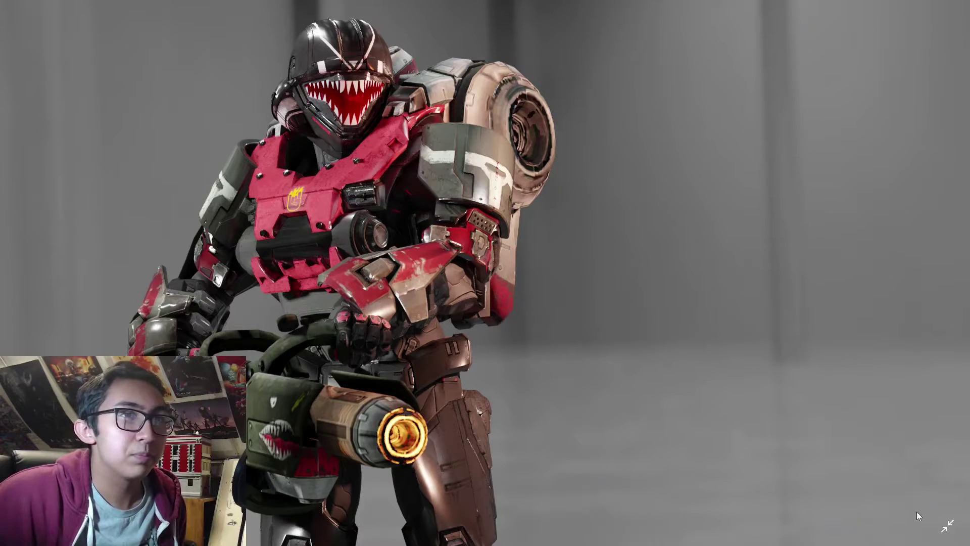
Show the Sharkface.png render in the regular Windows Photos window instead of full screen
{"action": "left_click", "coordinate": [947, 525]}
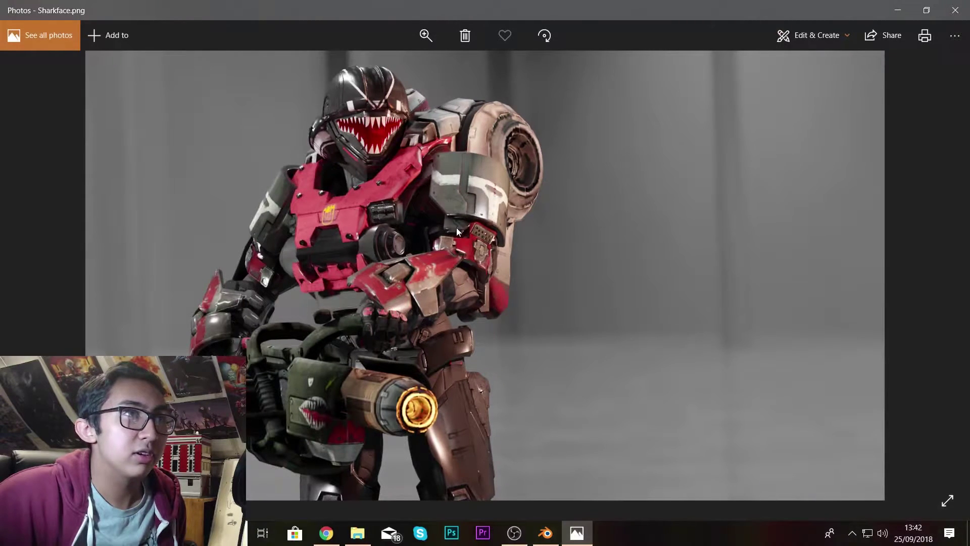
Bring up the Sharkface scene in Blender and leave camera view for free navigation
{"action": "left_click", "coordinate": [546, 533]}
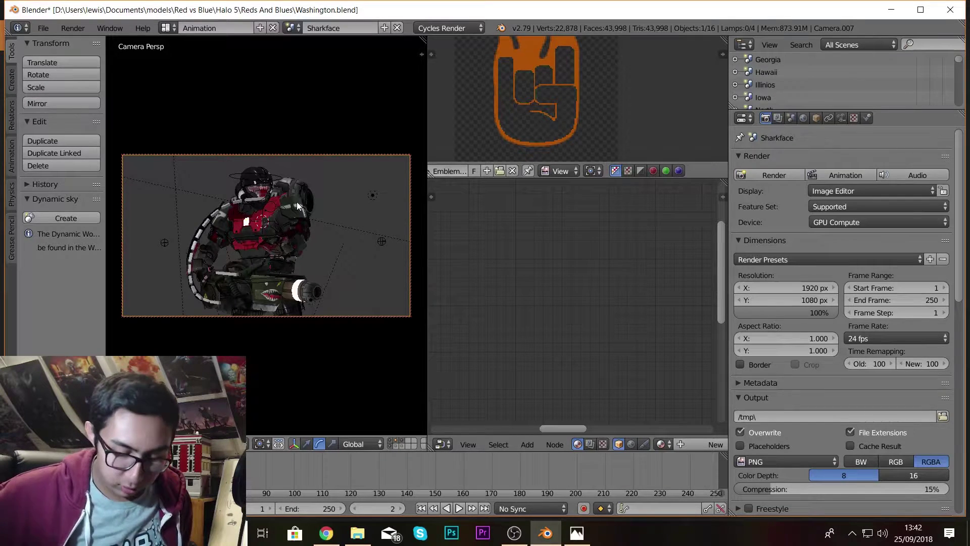
{"action": "key", "text": "KP_9"}
{"action": "scroll", "coordinate": [296, 201], "scroll_direction": "up", "scroll_amount": 3}
{"action": "scroll", "coordinate": [296, 202], "scroll_direction": "up", "scroll_amount": 3}
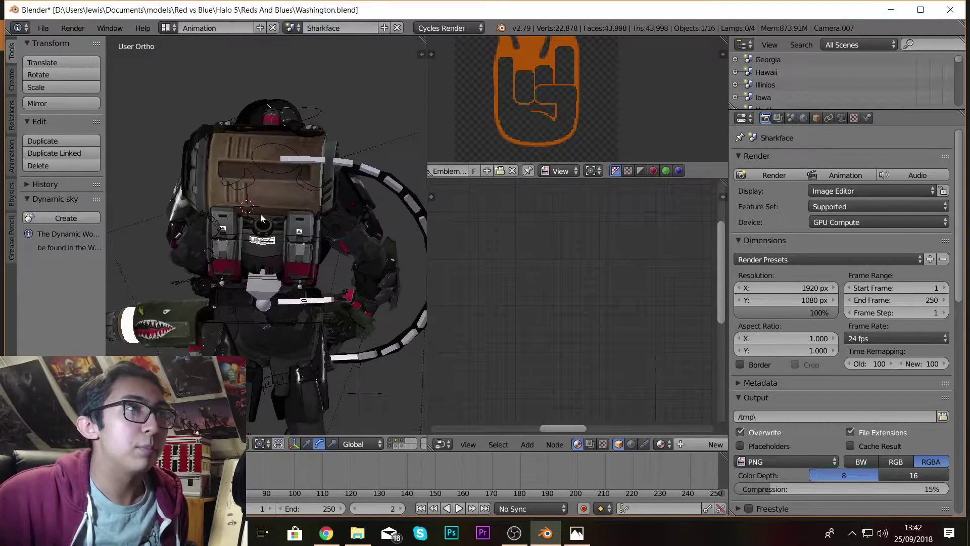
Orbit around the model to inspect the back-mounted tank and hose, then switch to Chrome's 'hellbringer halo' results
{"action": "middle_click_drag", "start_coordinate": [214, 216], "coordinate": [356, 260]}
{"action": "middle_click_drag", "start_coordinate": [277, 226], "coordinate": [220, 208]}
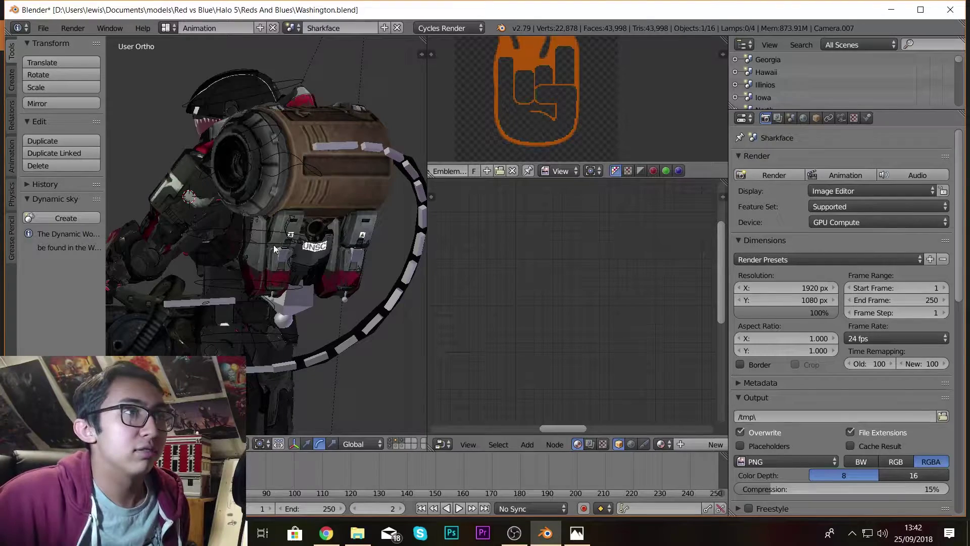
{"action": "middle_click_drag", "start_coordinate": [277, 280], "coordinate": [276, 242]}
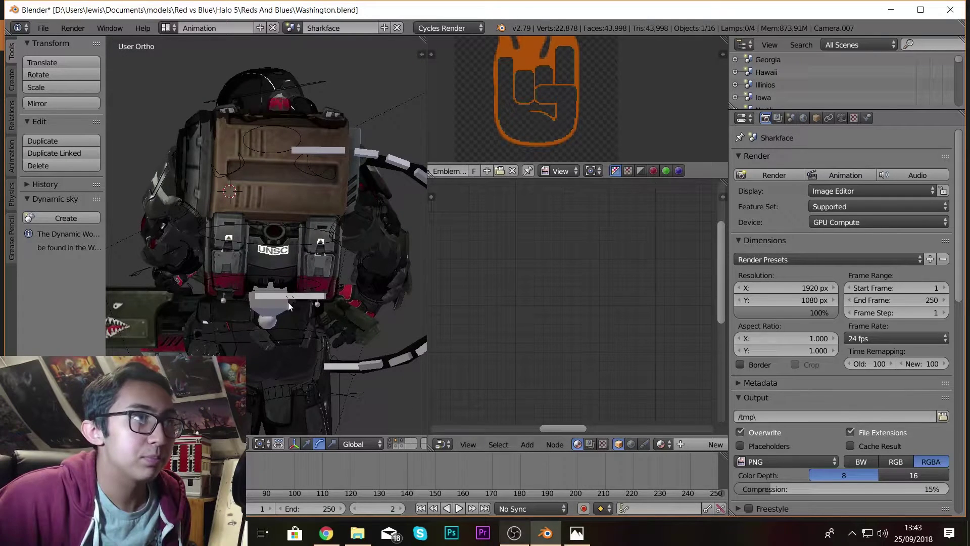
{"action": "middle_click_drag", "start_coordinate": [242, 197], "coordinate": [256, 230]}
{"action": "middle_click_drag", "start_coordinate": [323, 258], "coordinate": [281, 247]}
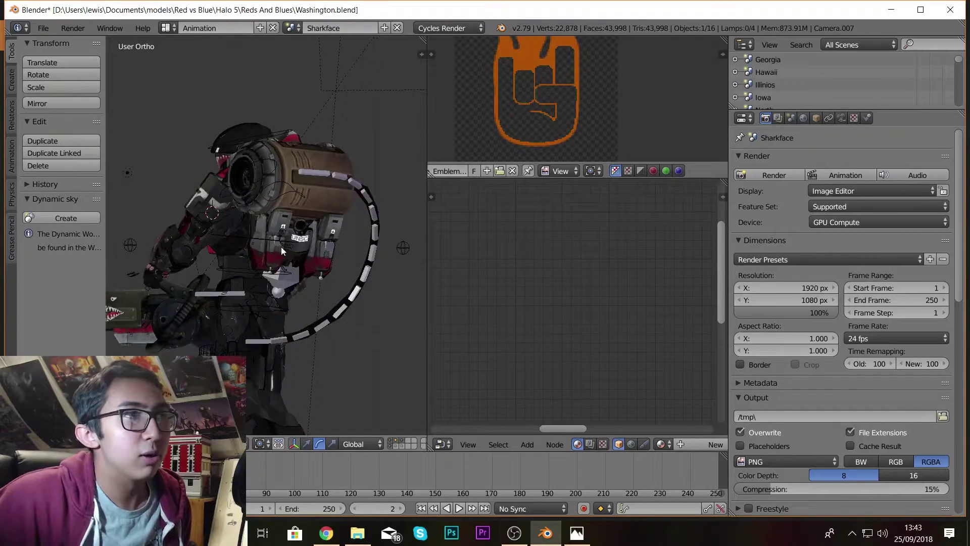
{"action": "middle_click_drag", "start_coordinate": [335, 202], "coordinate": [301, 207]}
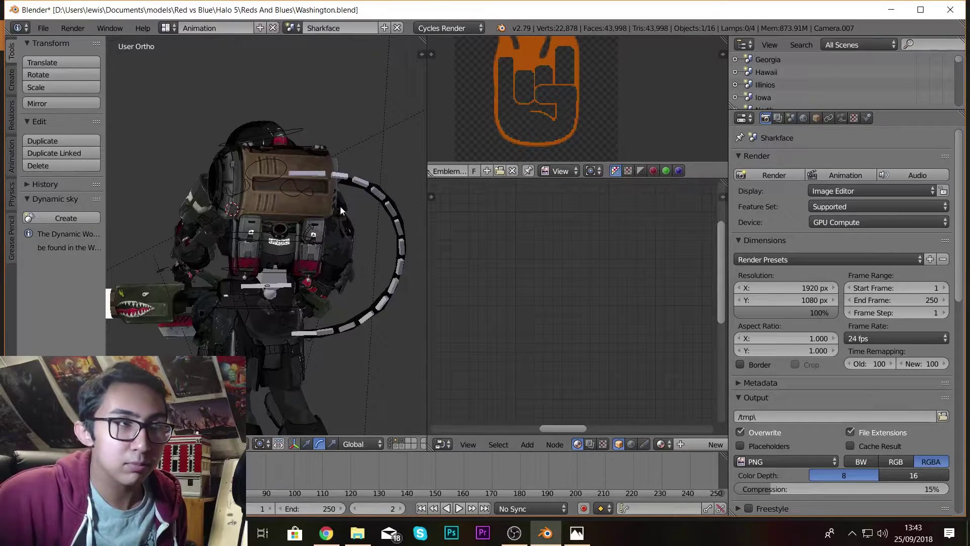
{"action": "key", "text": "alt+Tab"}
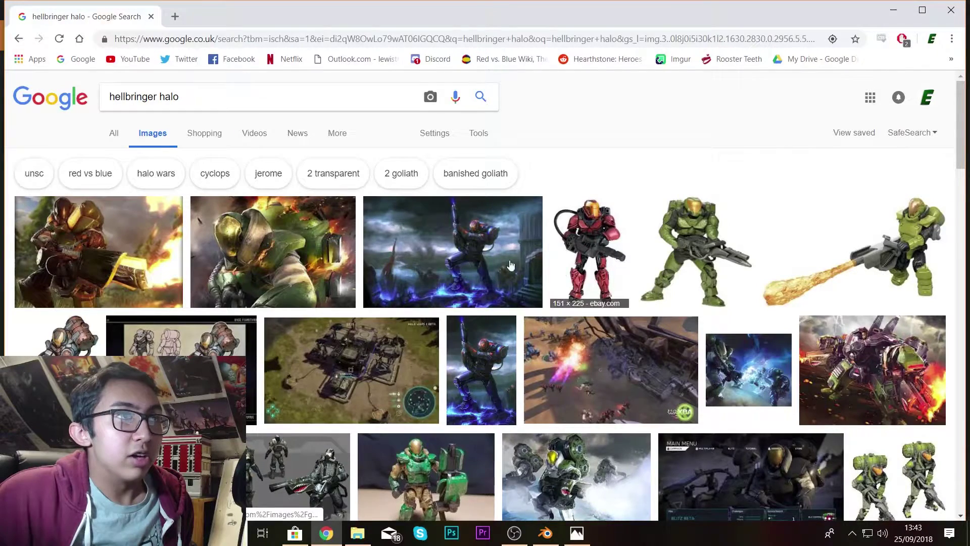
View the enlarged Halo Nation Hellbringers image, then return to Blender's Sharkface scene
{"action": "left_click", "coordinate": [510, 266]}
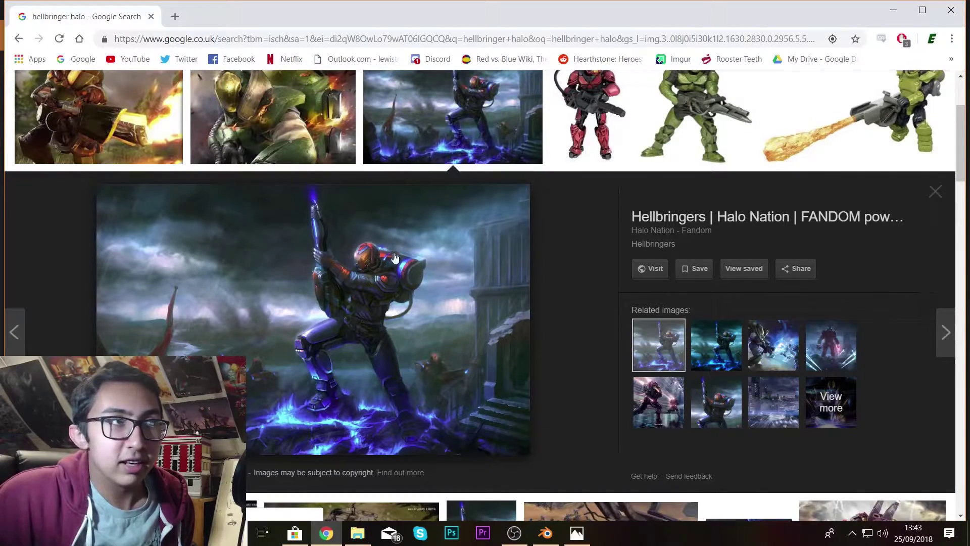
{"action": "left_click", "coordinate": [557, 541]}
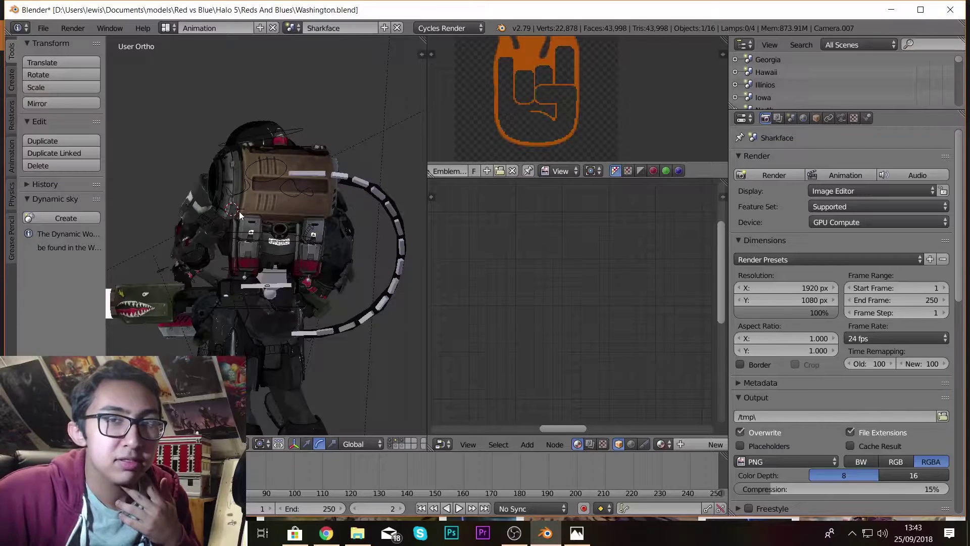
Orbit the Sharkface model so the tank faces left and right, then open the File menu
{"action": "middle_click_drag", "start_coordinate": [241, 216], "coordinate": [289, 222]}
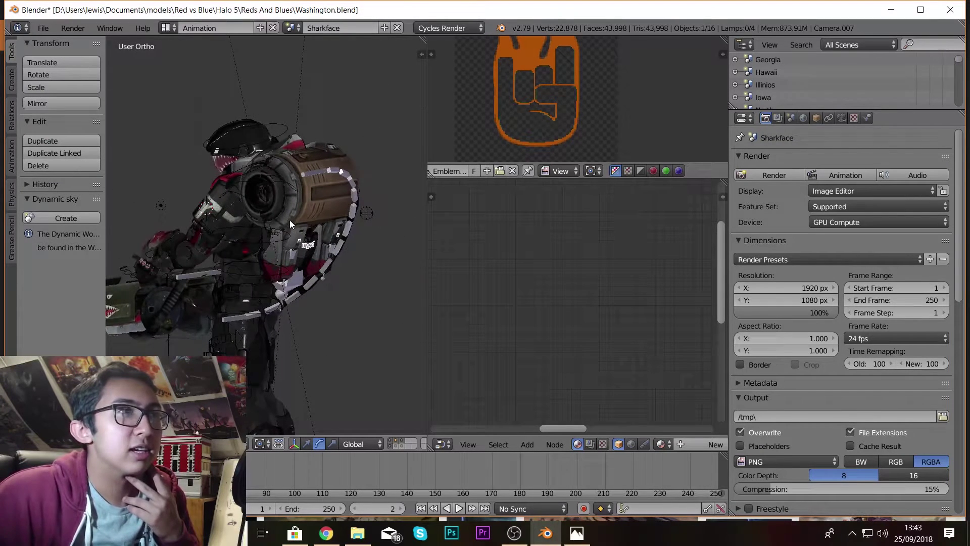
{"action": "middle_click_drag", "start_coordinate": [302, 177], "coordinate": [244, 211]}
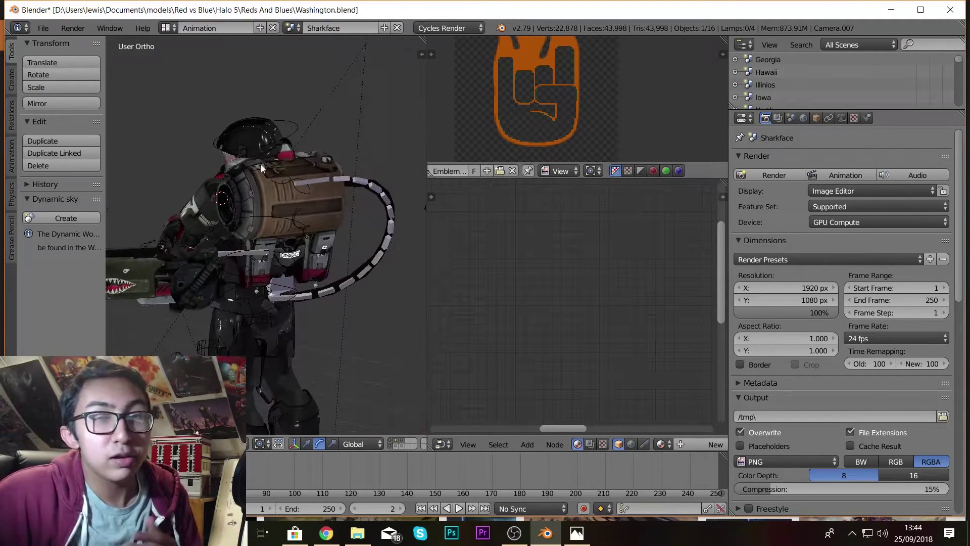
{"action": "middle_click_drag", "start_coordinate": [260, 165], "coordinate": [242, 177]}
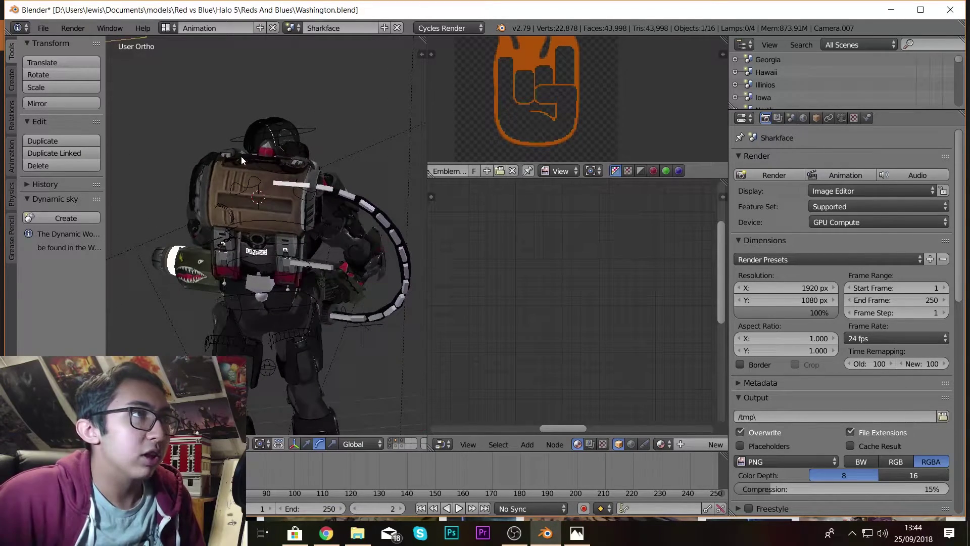
{"action": "middle_click_drag", "start_coordinate": [295, 226], "coordinate": [371, 225]}
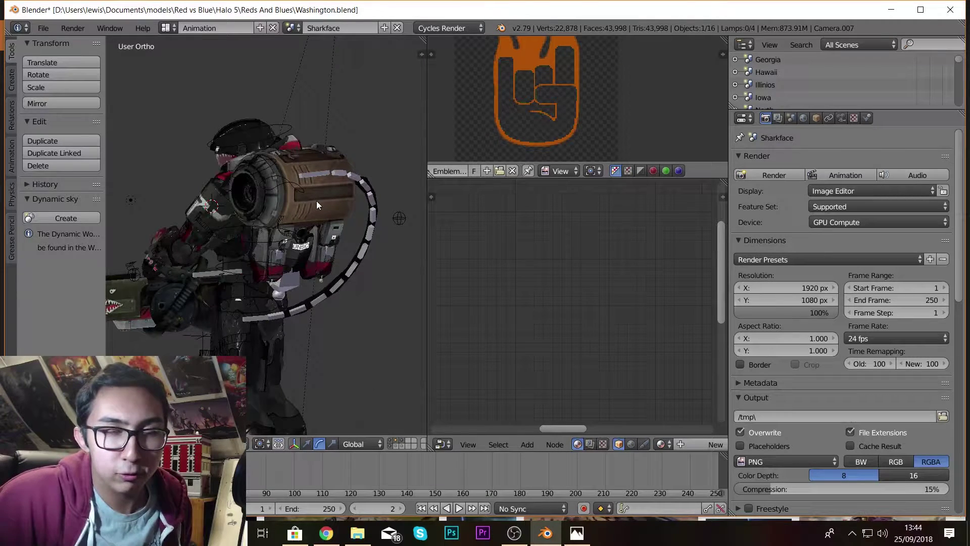
{"action": "left_click", "coordinate": [46, 27]}
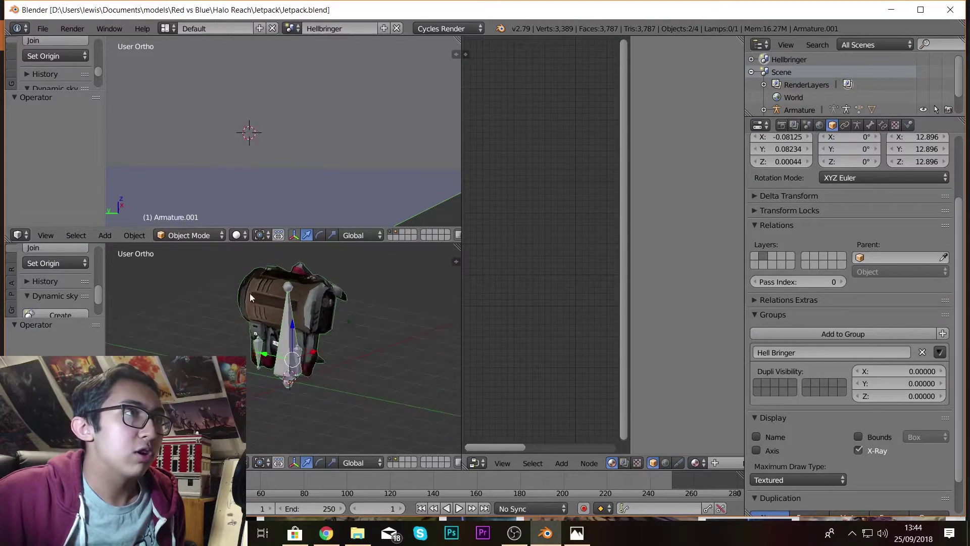
Briefly inspect the Jetpack armature, then switch from the Hellbringer scene to the scene named Scene
{"action": "middle_click_drag", "start_coordinate": [250, 293], "coordinate": [346, 298]}
{"action": "scroll", "coordinate": [333, 293], "scroll_direction": "up", "scroll_amount": 3}
{"action": "key", "text": "Tab"}
{"action": "scroll", "coordinate": [331, 291], "scroll_direction": "down", "scroll_amount": 2}
{"action": "key", "text": "Tab"}
{"action": "left_click", "coordinate": [292, 28]}
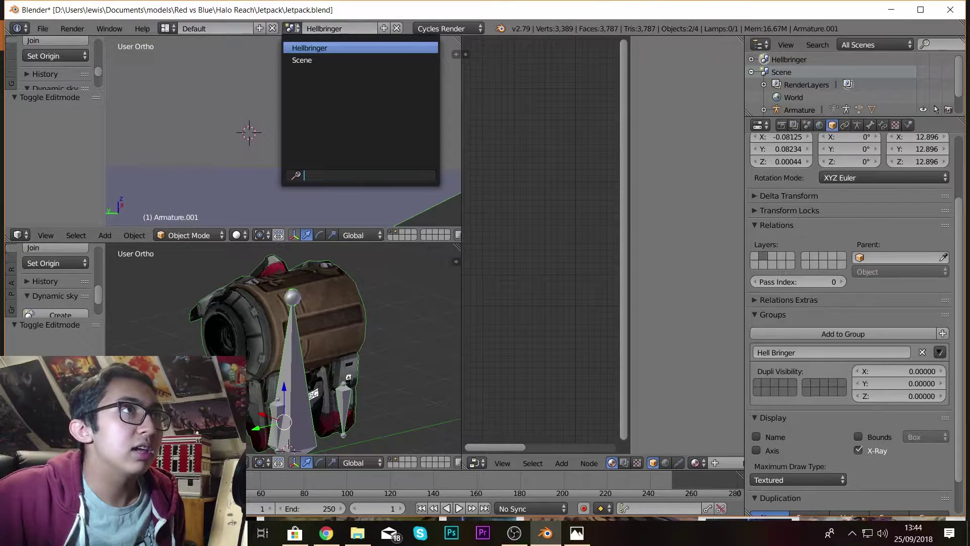
{"action": "left_click", "coordinate": [303, 60]}
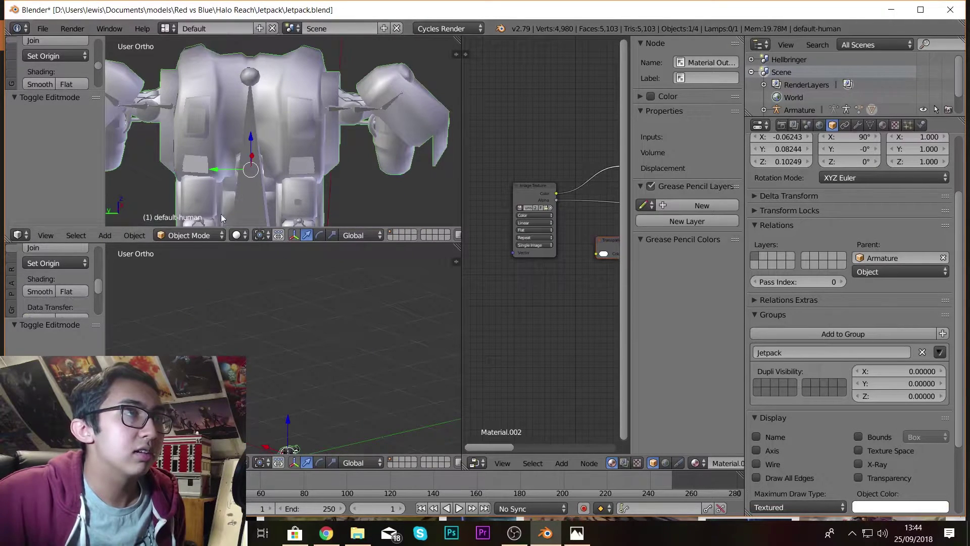
Frame the jetpack and scale it up to 15.975
{"action": "key", "text": "KP_Decimal"}
{"action": "key", "text": "s"}
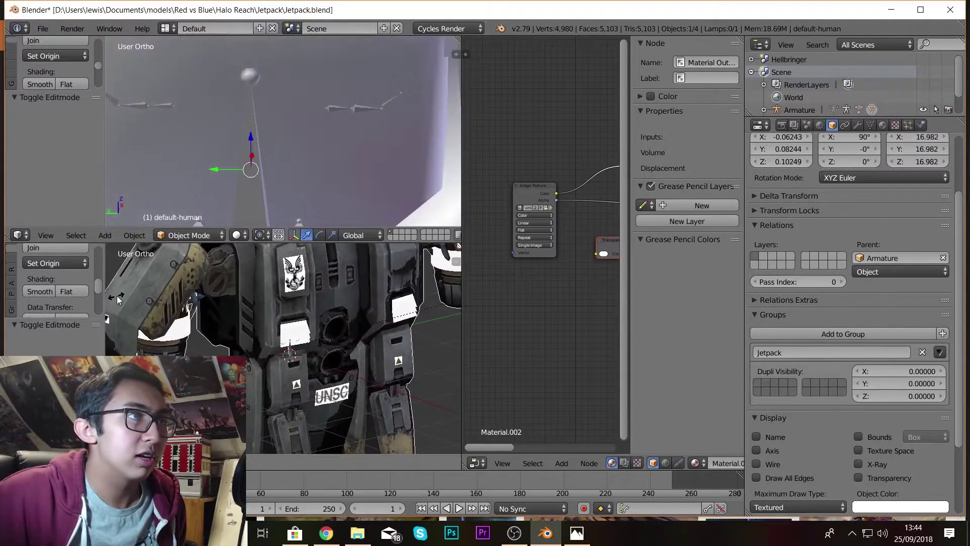
{"action": "left_click", "coordinate": [311, 325]}
{"action": "scroll", "coordinate": [311, 325], "scroll_direction": "down", "scroll_amount": 3}
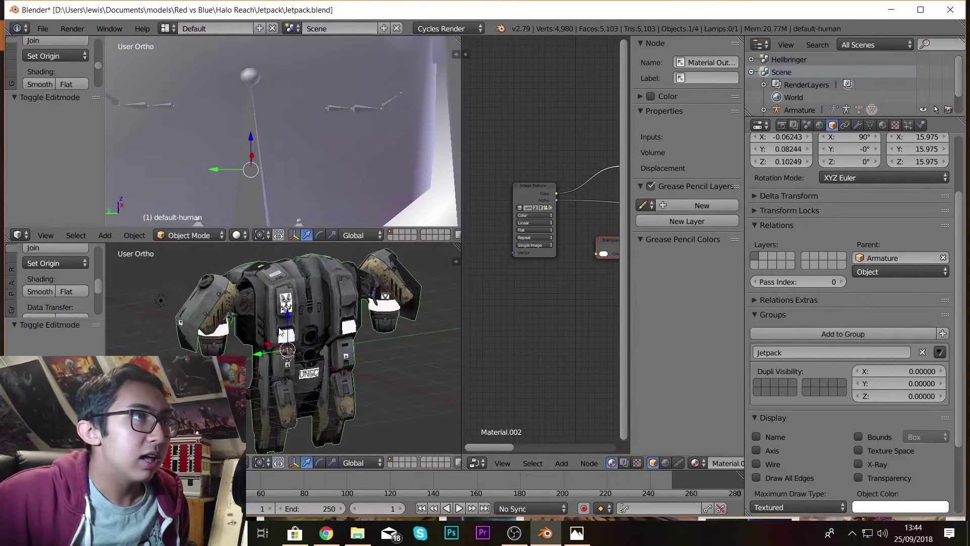
{"action": "middle_click_drag", "start_coordinate": [280, 333], "coordinate": [253, 318]}
{"action": "scroll", "coordinate": [248, 317], "scroll_direction": "up", "scroll_amount": 6}
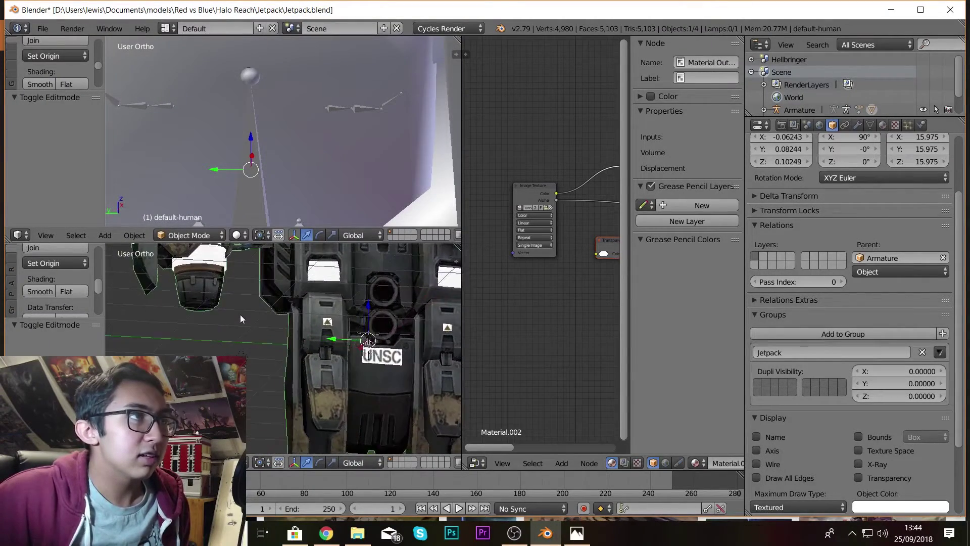
{"action": "scroll", "coordinate": [247, 328], "scroll_direction": "up", "scroll_amount": 4}
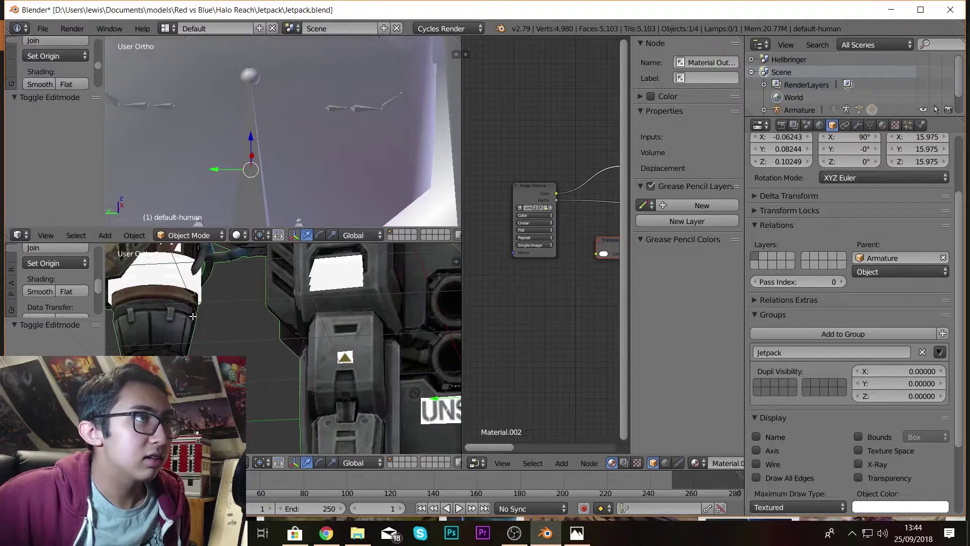
In Edit Mode, merge duplicate vertices and select the connected cylinder piece
{"action": "key", "text": "Tab"}
{"action": "key", "text": "a"}
{"action": "key", "text": "a"}
{"action": "key", "text": "l"}
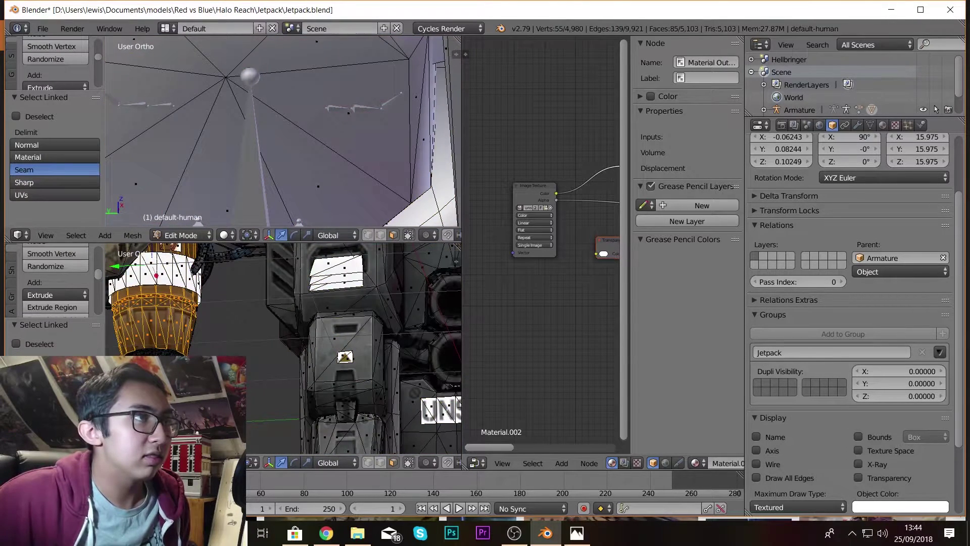
{"action": "key", "text": "a"}
{"action": "scroll", "coordinate": [167, 326], "scroll_direction": "down", "scroll_amount": 2}
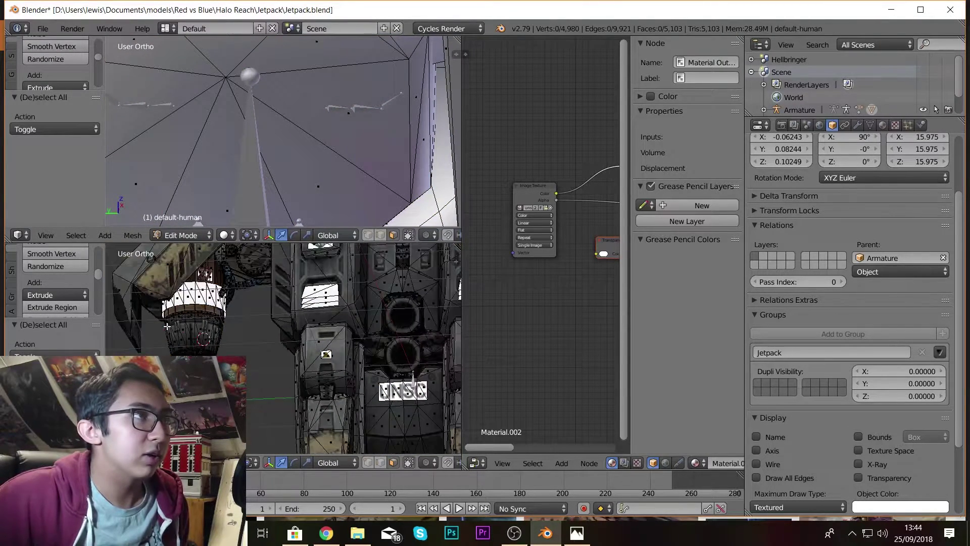
{"action": "key", "text": "a"}
{"action": "scroll", "coordinate": [41, 303], "scroll_direction": "down", "scroll_amount": 3}
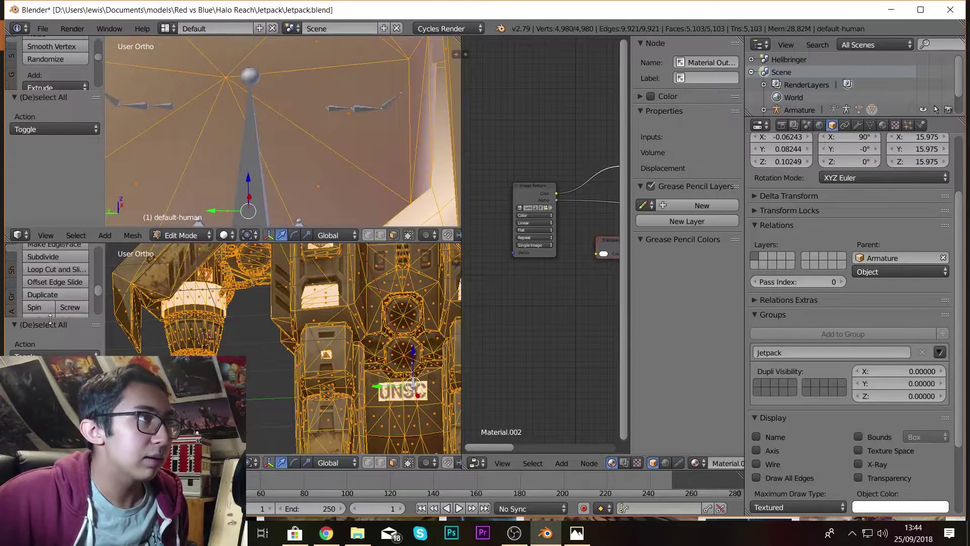
{"action": "scroll", "coordinate": [50, 317], "scroll_direction": "down", "scroll_amount": 3}
{"action": "left_click", "coordinate": [55, 361]}
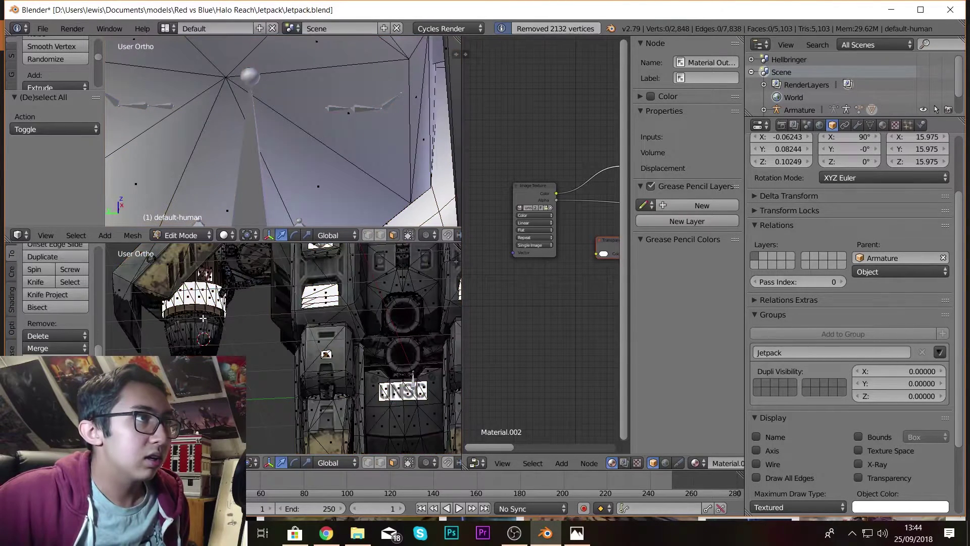
{"action": "key", "text": "l"}
{"action": "scroll", "coordinate": [203, 318], "scroll_direction": "down", "scroll_amount": 4}
Separate the selected cylinder into its own object and return to Object Mode
{"action": "key", "text": "g"}
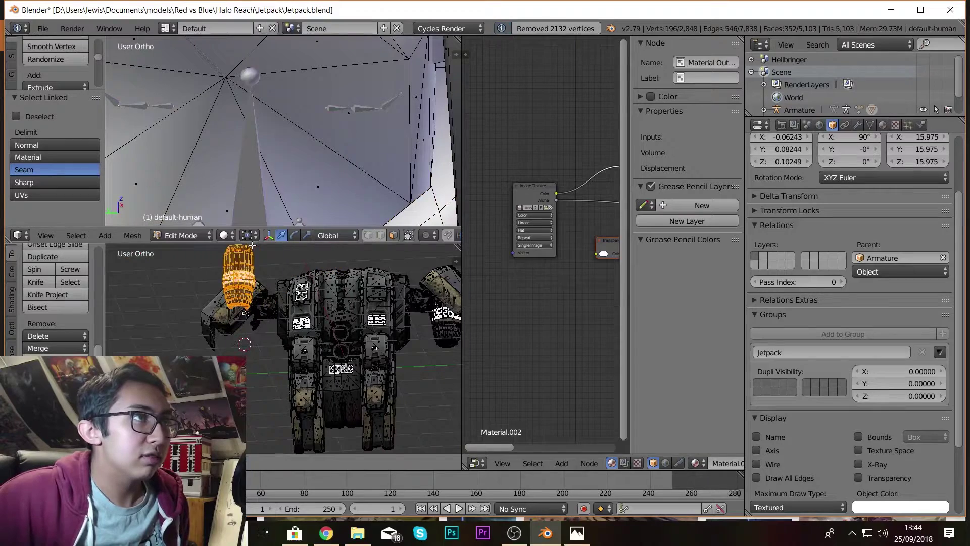
{"action": "right_click", "coordinate": [252, 244]}
{"action": "middle_click_drag", "start_coordinate": [257, 262], "coordinate": [286, 329]}
{"action": "key", "text": "p"}
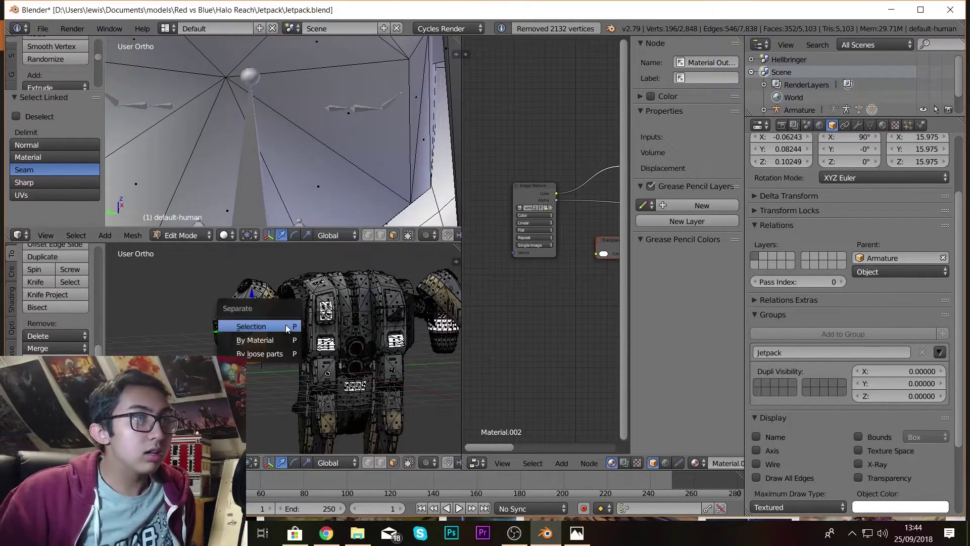
{"action": "left_click", "coordinate": [286, 328]}
{"action": "scroll", "coordinate": [286, 326], "scroll_direction": "down", "scroll_amount": 2}
{"action": "key", "text": "a"}
{"action": "key", "text": "a"}
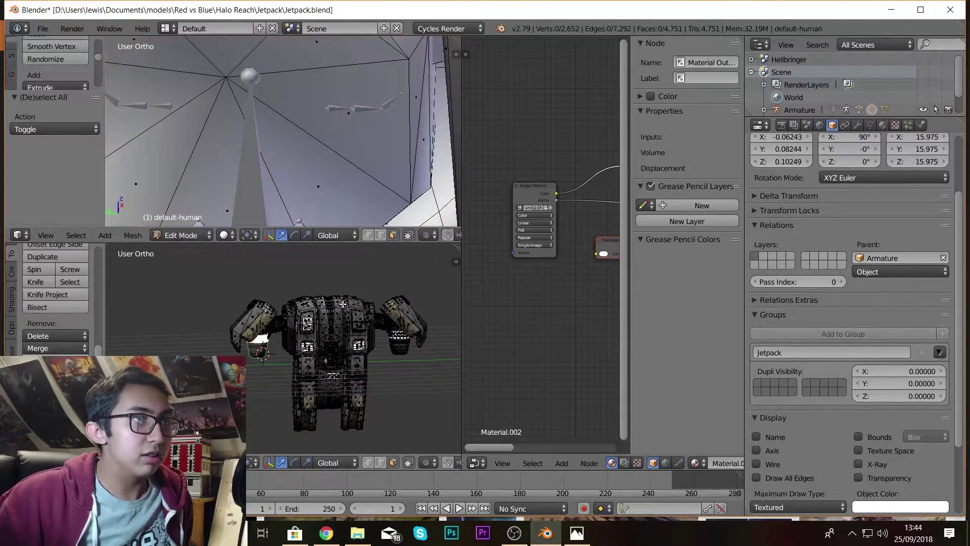
{"action": "key", "text": "a"}
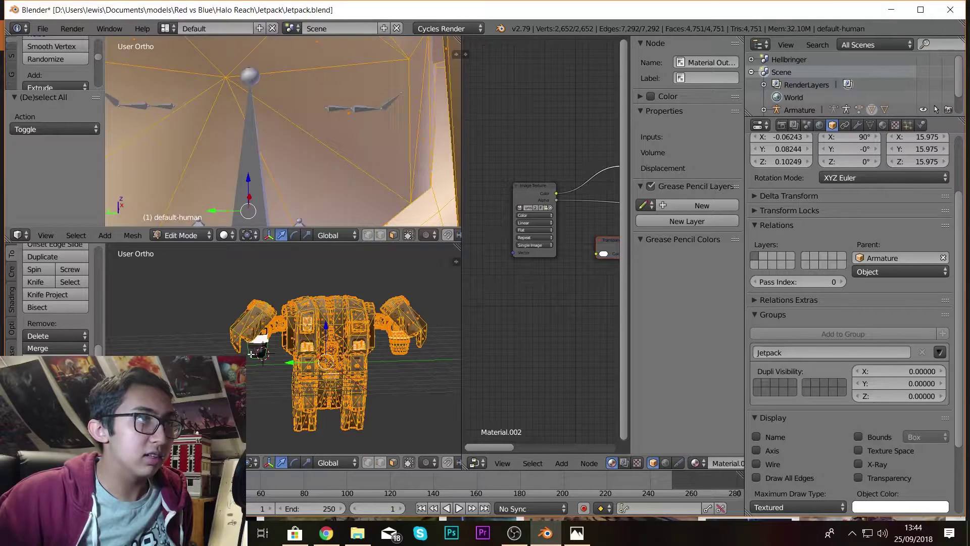
{"action": "key", "text": "Tab"}
Select the cylinder object, clear its rotation, and switch to the right side view
{"action": "right_click", "coordinate": [328, 326]}
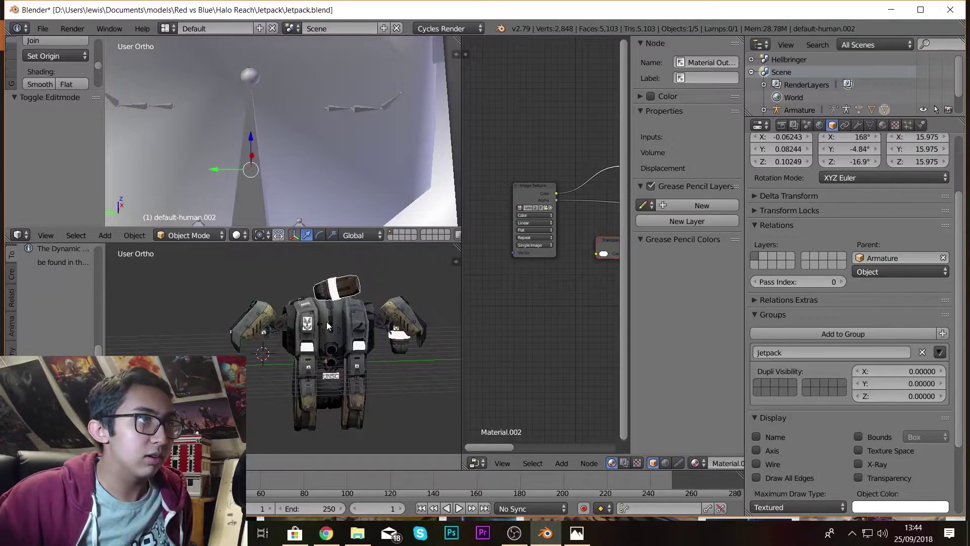
{"action": "key", "text": "alt+r"}
{"action": "key", "text": "KP_3"}
{"action": "scroll", "coordinate": [325, 319], "scroll_direction": "up", "scroll_amount": 3}
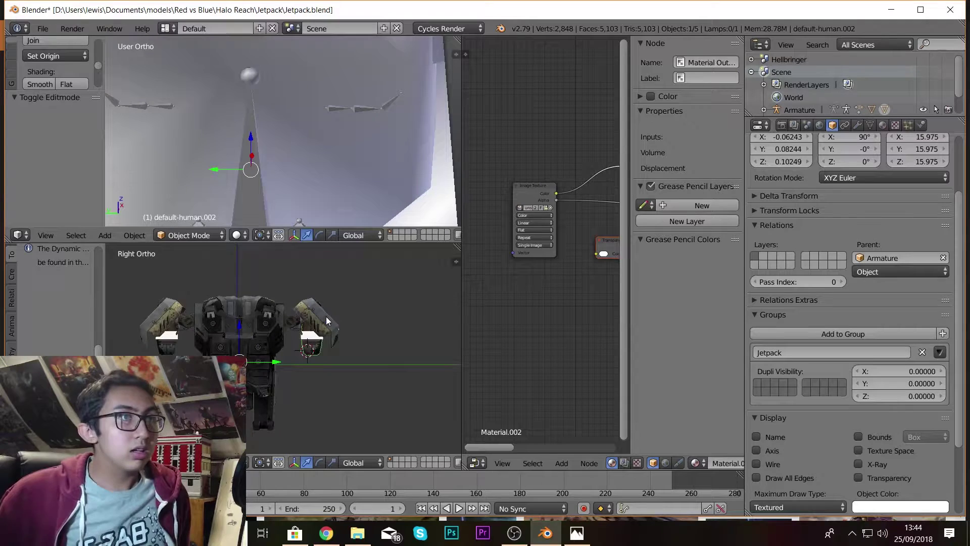
{"action": "key", "text": "r"}
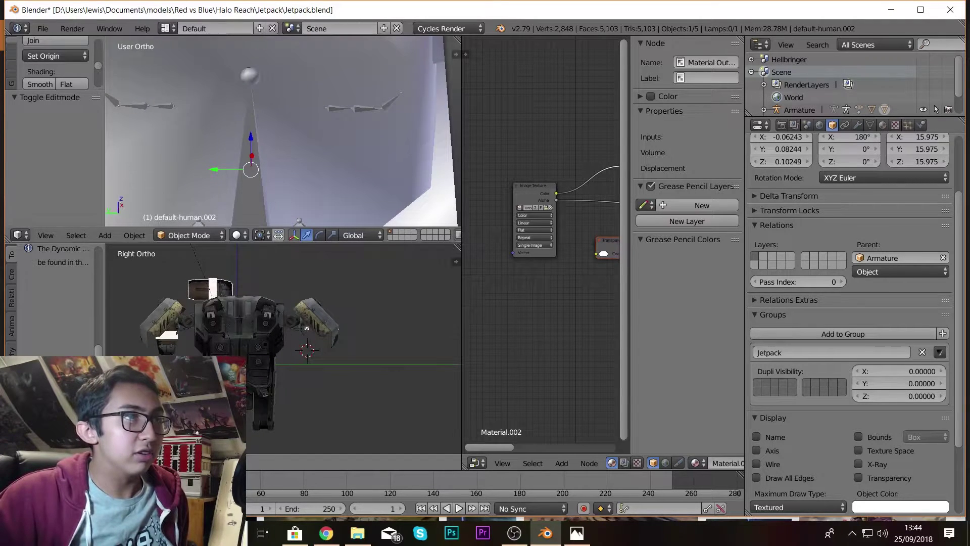
{"action": "right_click", "coordinate": [306, 327]}
Rotate the cylinder mesh 90° about X, move it above the armour's back, and enlarge it
{"action": "key", "text": "Tab"}
{"action": "key", "text": "a"}
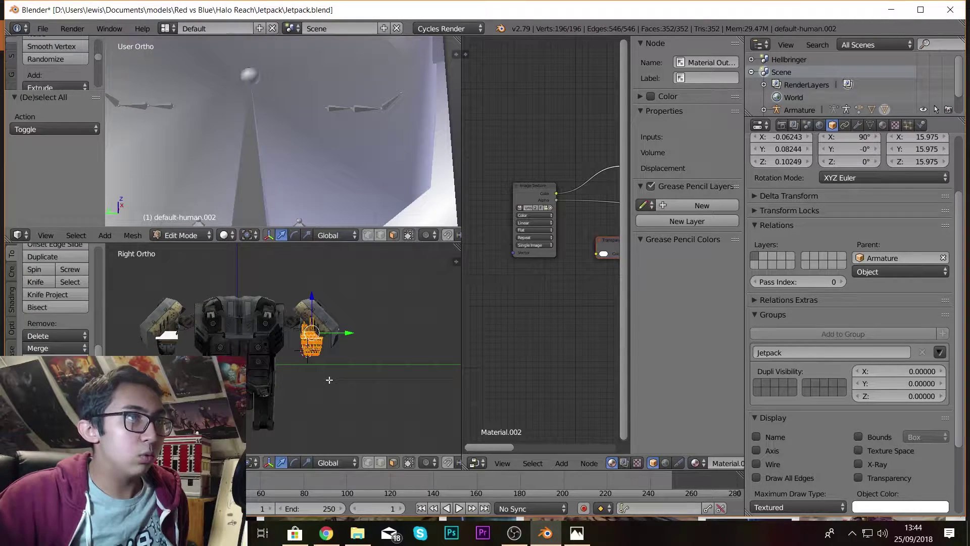
{"action": "key", "text": "r"}
{"action": "right_click", "coordinate": [309, 299]}
{"action": "type", "text": "r"}
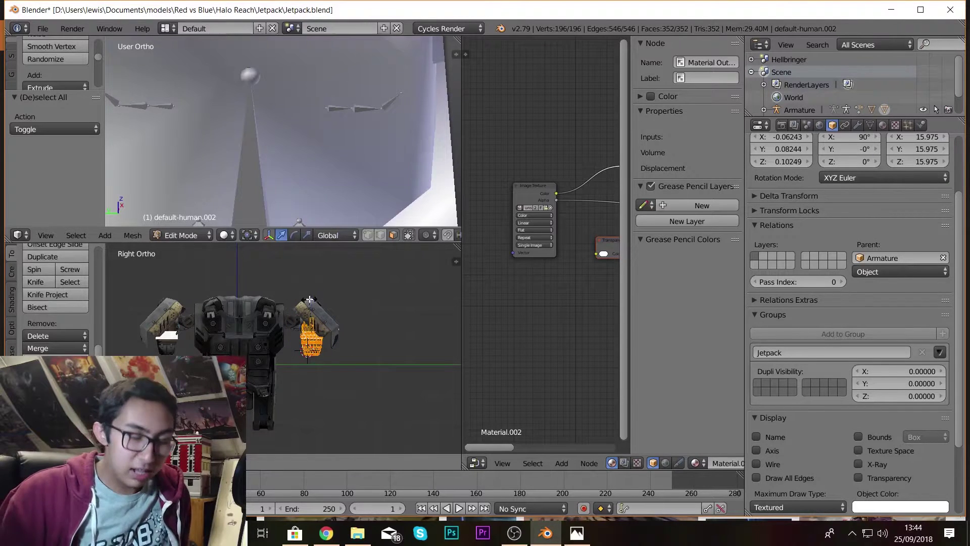
{"action": "type", "text": "x90"}
{"action": "key", "text": "Return"}
{"action": "key", "text": "g"}
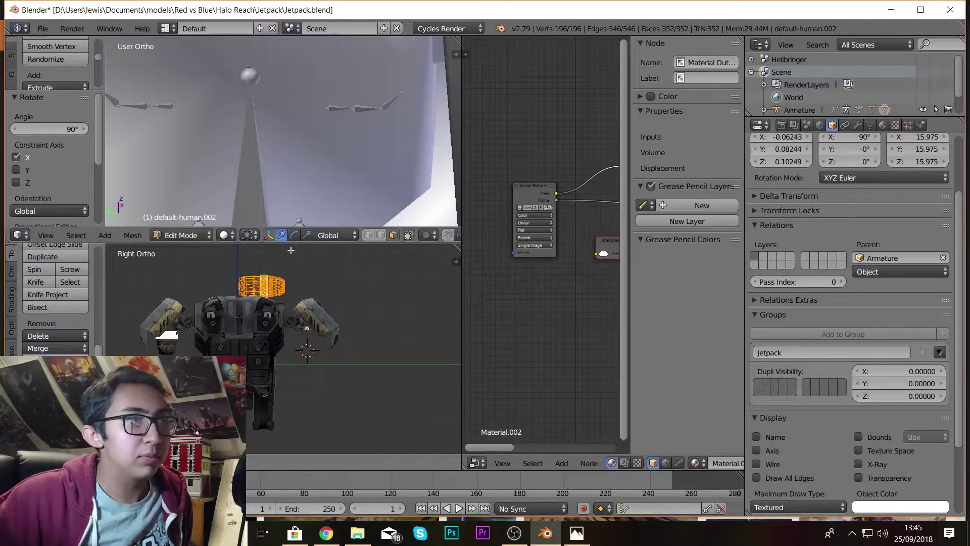
{"action": "left_click", "coordinate": [260, 243]}
{"action": "scroll", "coordinate": [283, 361], "scroll_direction": "up", "scroll_amount": 4}
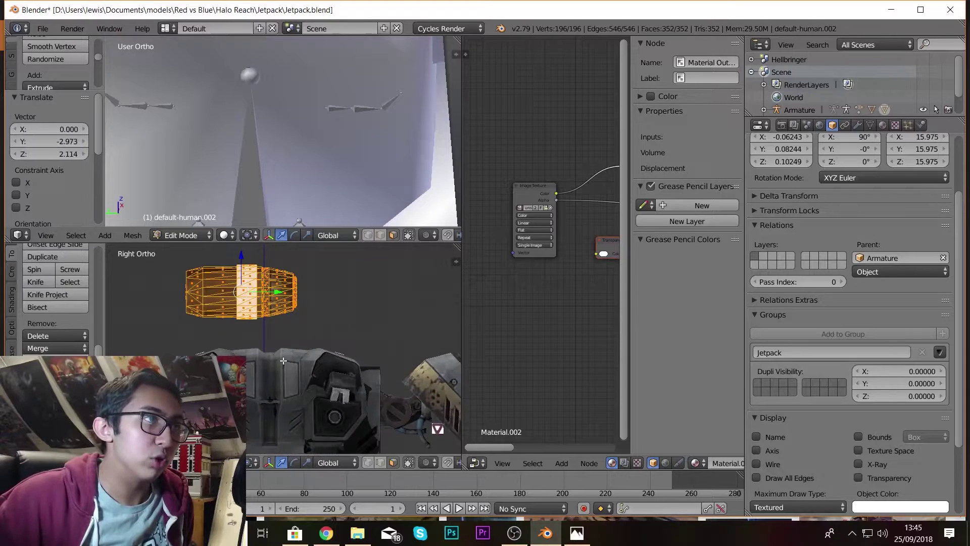
{"action": "key", "text": "g"}
{"action": "left_click", "coordinate": [312, 339]}
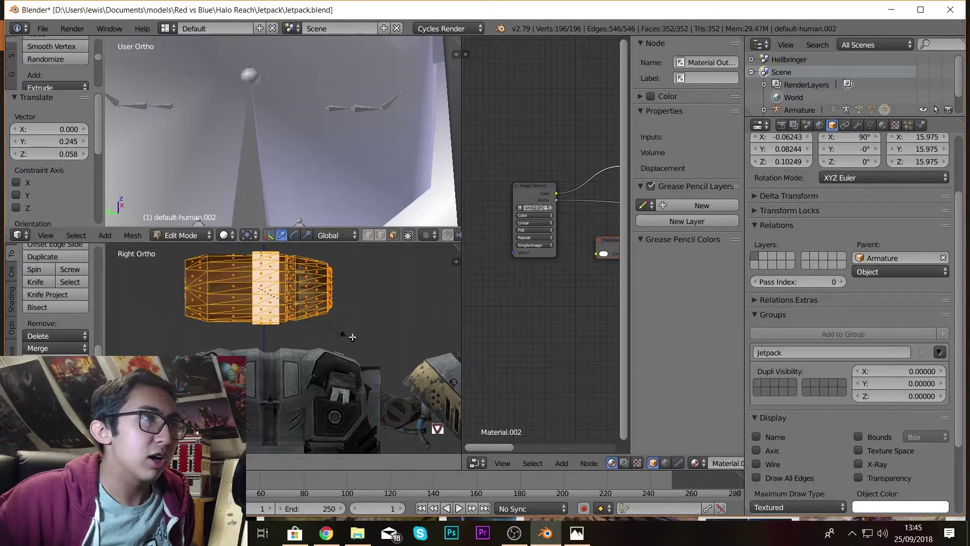
{"action": "left_click", "coordinate": [384, 323]}
In wireframe, box-select the cylinder's right-end vertex ring and scale it down to narrow it
{"action": "key", "text": "a"}
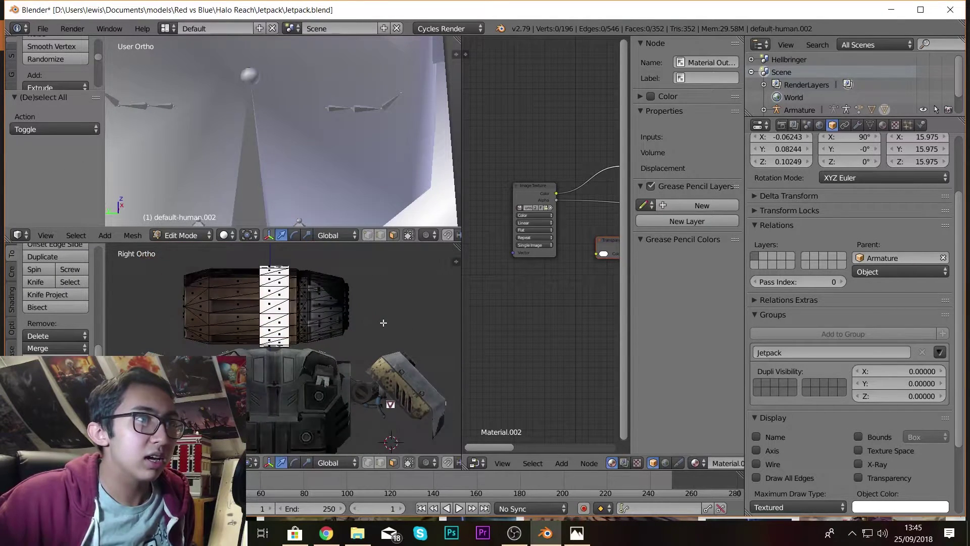
{"action": "key", "text": "z"}
{"action": "key", "text": "b"}
{"action": "left_click_drag", "start_coordinate": [337, 251], "coordinate": [396, 354]}
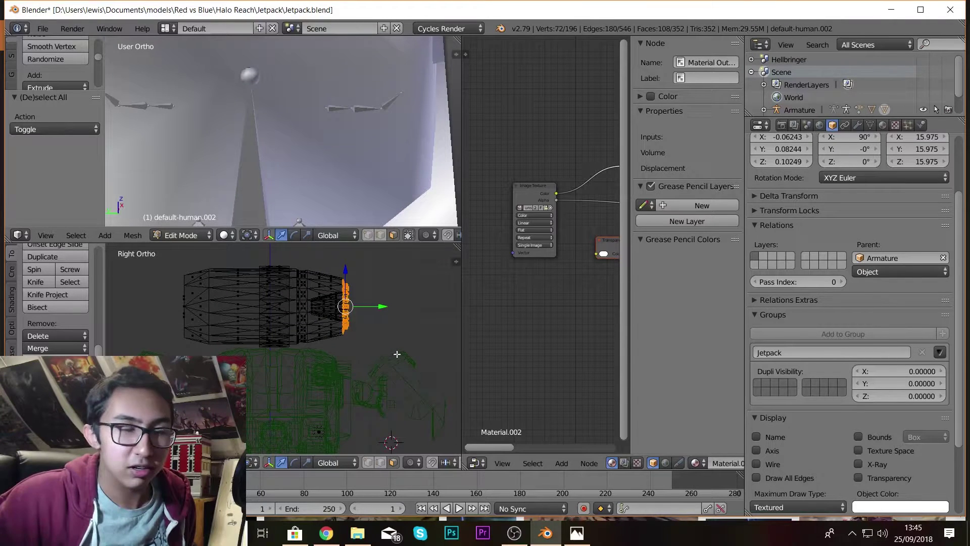
{"action": "key", "text": "s"}
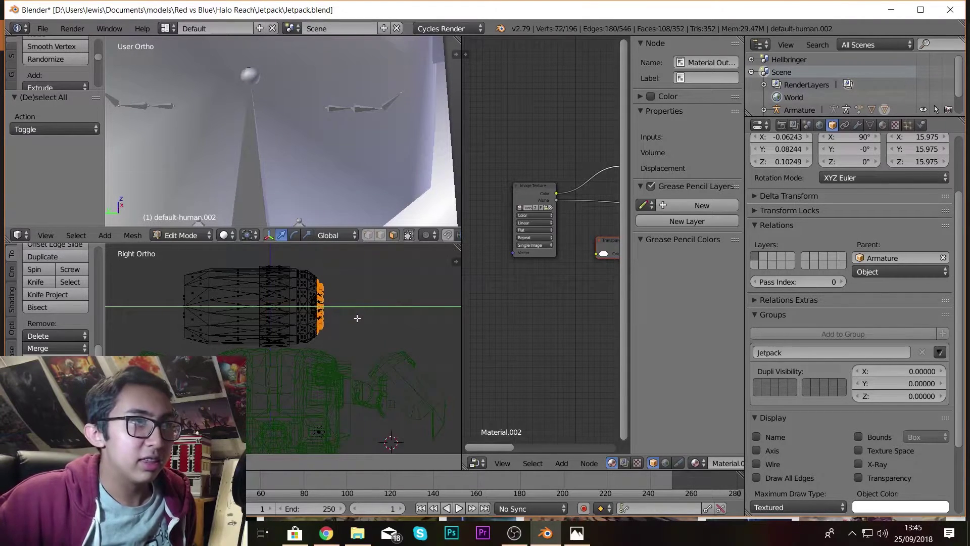
{"action": "left_click", "coordinate": [356, 317]}
{"action": "key", "text": "Tab"}
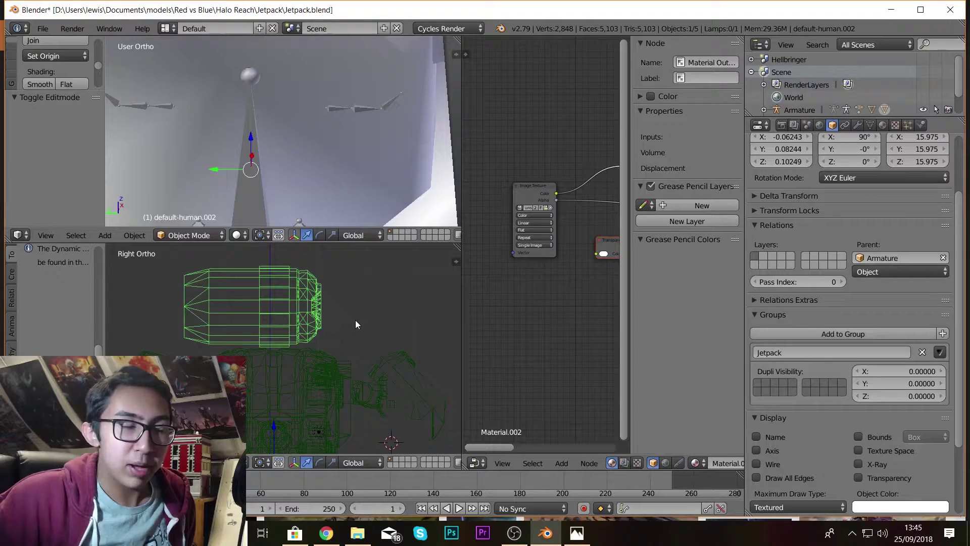
{"action": "scroll", "coordinate": [308, 336], "scroll_direction": "down", "scroll_amount": 3}
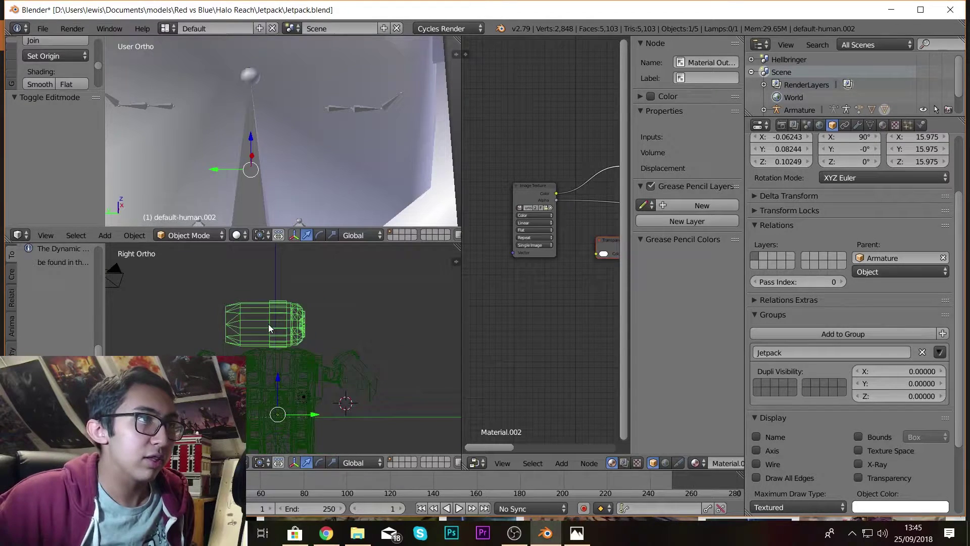
{"action": "key", "text": "Tab"}
{"action": "key", "text": "a"}
{"action": "key", "text": "a"}
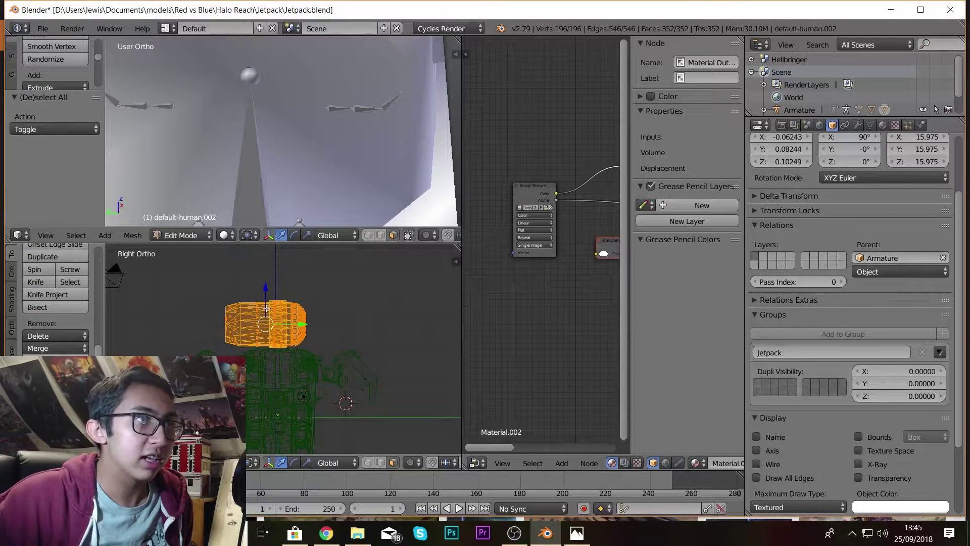
{"action": "key", "text": "Tab"}
{"action": "mouse_move", "coordinate": [266, 308]}
{"action": "middle_mouse_down"}
{"action": "mouse_move", "coordinate": [314, 326]}
{"action": "mouse_move", "coordinate": [299, 326]}
{"action": "mouse_move", "coordinate": [373, 312]}
{"action": "middle_mouse_up"}
Return to solid shading and orbit in close on the figure's front and arm
{"action": "key", "text": "z"}
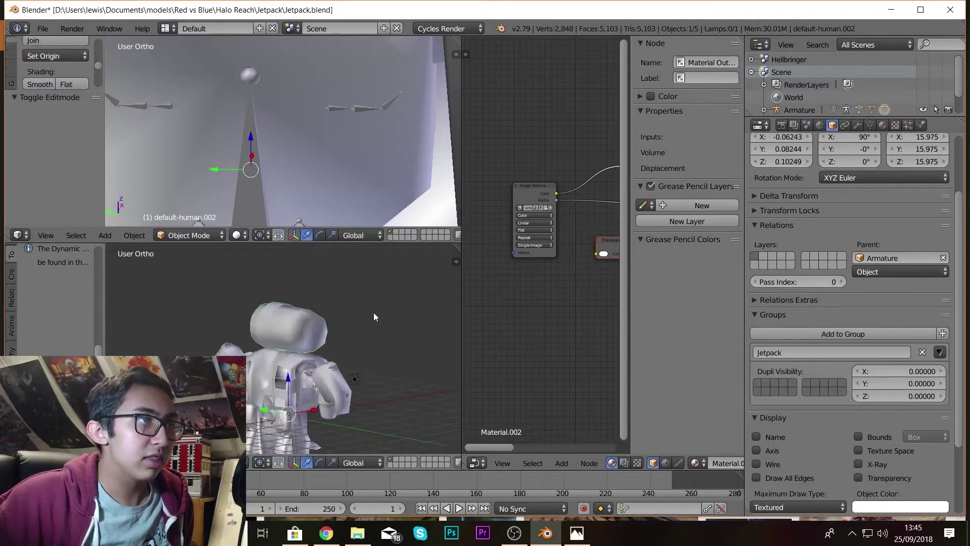
{"action": "middle_click_drag", "start_coordinate": [346, 386], "coordinate": [319, 312]}
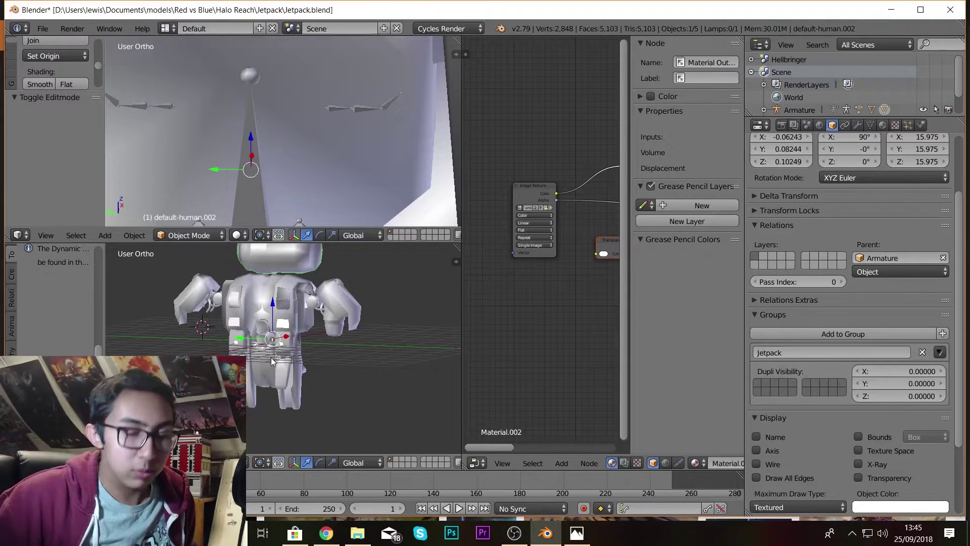
{"action": "scroll", "coordinate": [325, 341], "scroll_direction": "up", "scroll_amount": 4}
{"action": "middle_click_drag", "start_coordinate": [325, 343], "coordinate": [326, 381]}
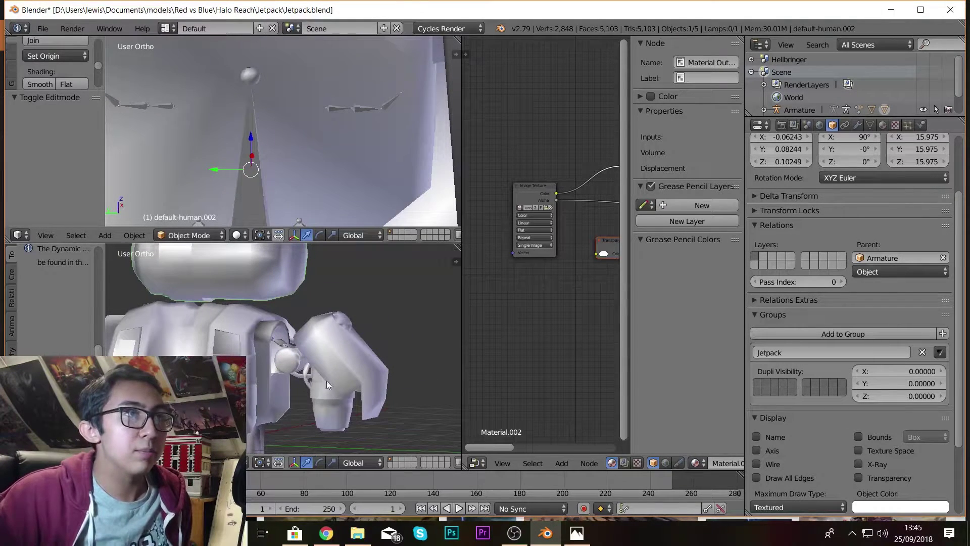
Show the armour body in Texture viewport shading, then bring up the scene selector
{"action": "right_click", "coordinate": [357, 331]}
{"action": "key", "text": "Tab"}
{"action": "key", "text": "a"}
{"action": "key", "text": "a"}
{"action": "left_click", "coordinate": [224, 462]}
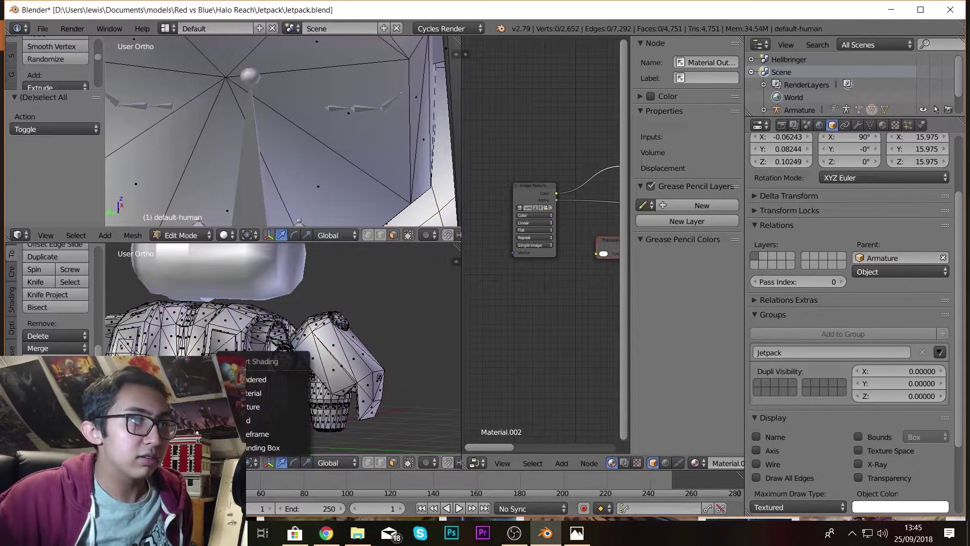
{"action": "left_click", "coordinate": [256, 394]}
{"action": "key", "text": "Tab"}
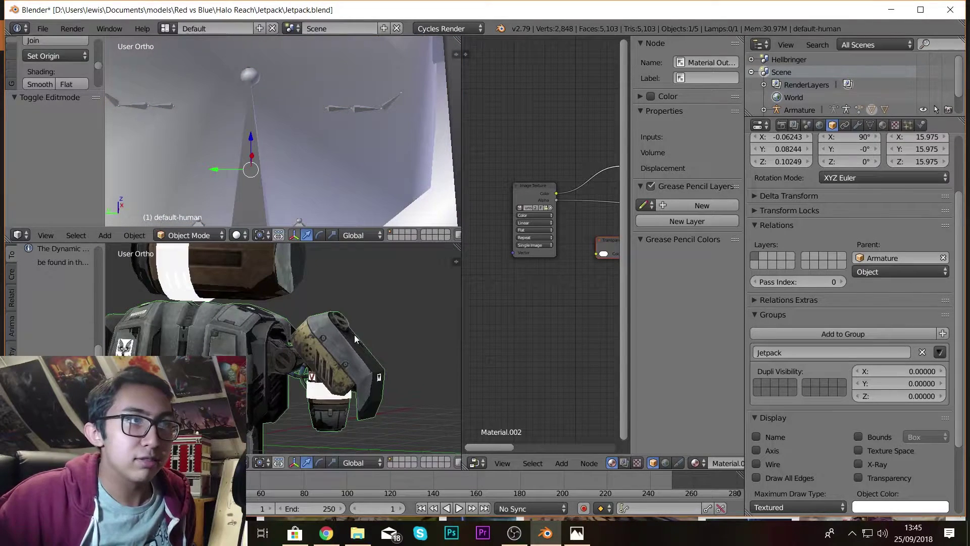
{"action": "mouse_move", "coordinate": [355, 348]}
{"action": "middle_mouse_down"}
{"action": "mouse_move", "coordinate": [336, 350]}
{"action": "mouse_move", "coordinate": [348, 348]}
{"action": "middle_mouse_up"}
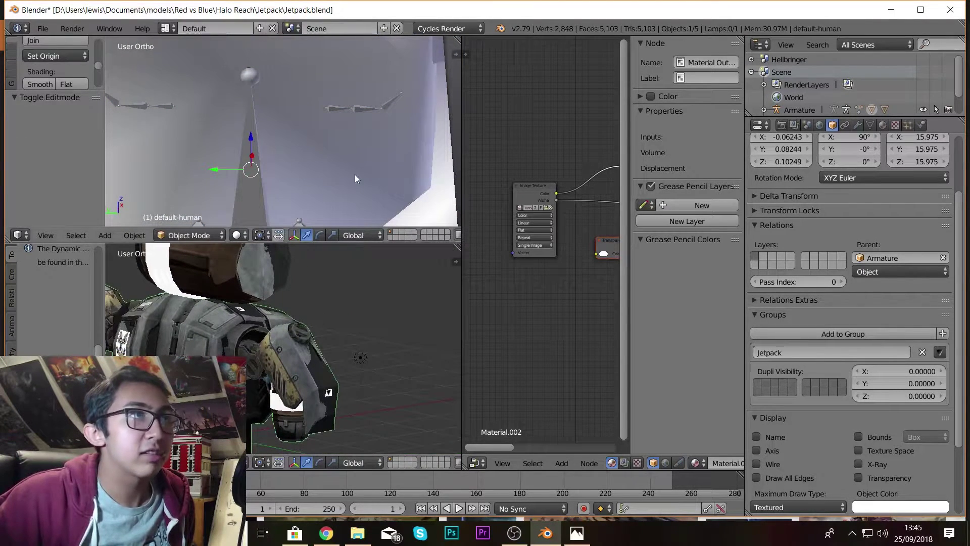
{"action": "left_click", "coordinate": [291, 28]}
Switch to the Hellbringer scene and orbit around the flamethrower arm
{"action": "left_click", "coordinate": [315, 48]}
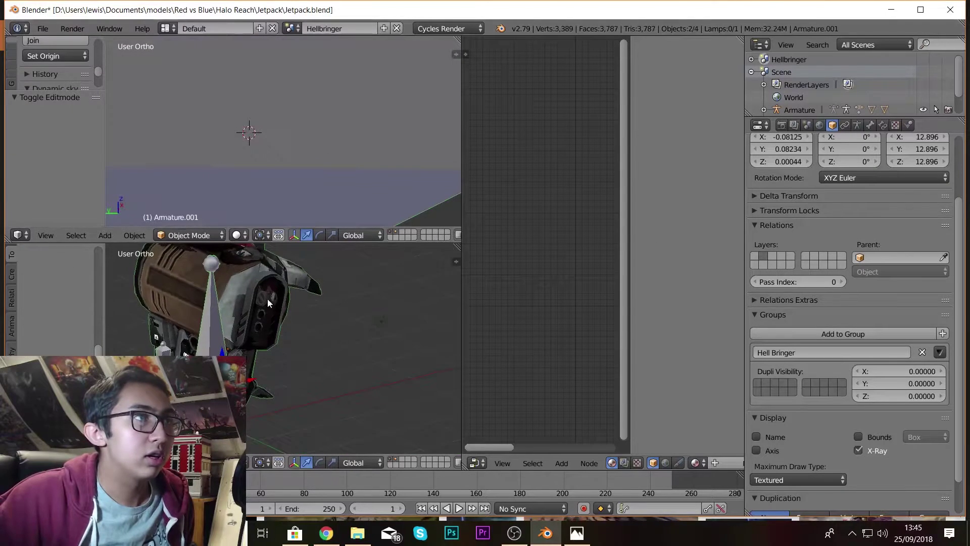
{"action": "middle_click_drag", "start_coordinate": [267, 299], "coordinate": [265, 321]}
{"action": "scroll", "coordinate": [295, 346], "scroll_direction": "up", "scroll_amount": 3}
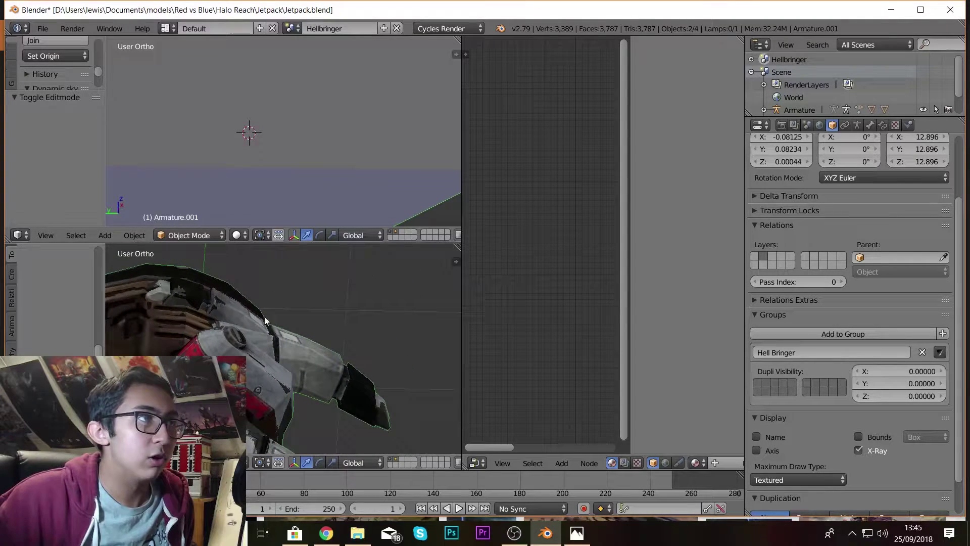
{"action": "middle_click_drag", "start_coordinate": [155, 283], "coordinate": [343, 353]}
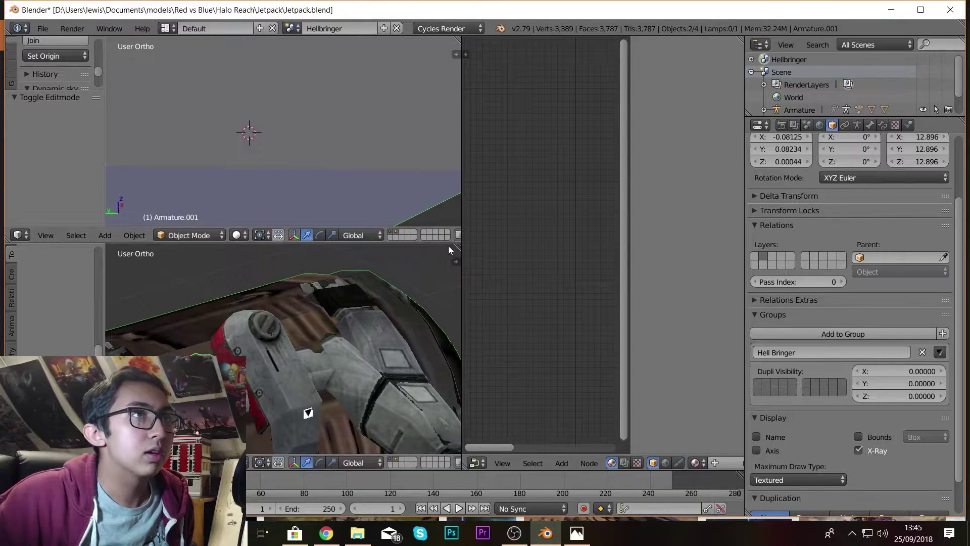
Join the two 3D views into one large view and orbit to end-on and back views
{"action": "left_click_drag", "start_coordinate": [458, 246], "coordinate": [445, 209]}
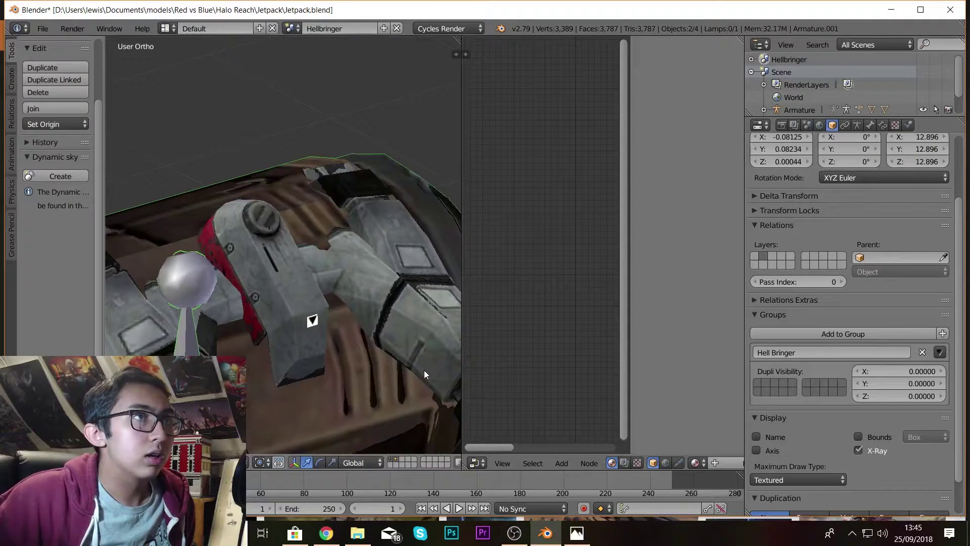
{"action": "middle_click_drag", "start_coordinate": [423, 369], "coordinate": [278, 298]}
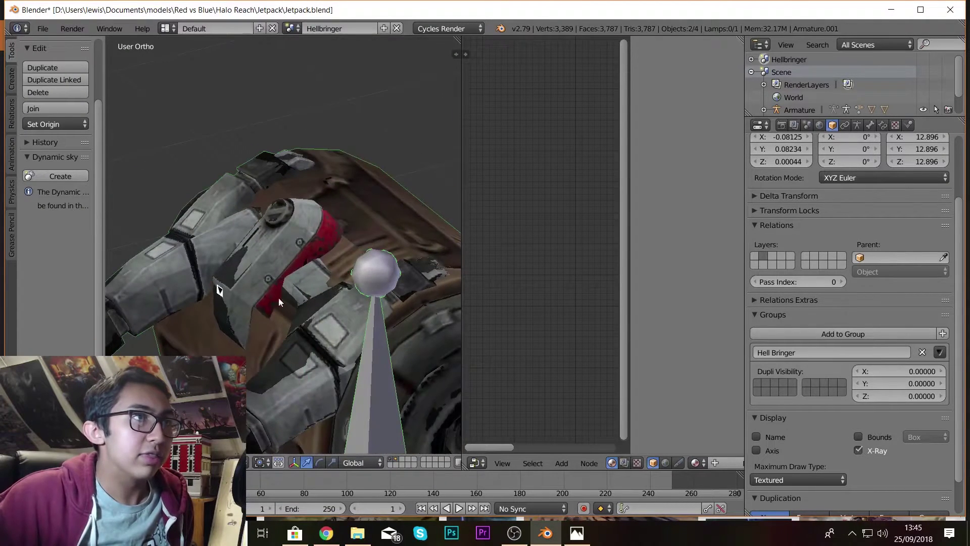
{"action": "middle_click_drag", "start_coordinate": [341, 280], "coordinate": [279, 211]}
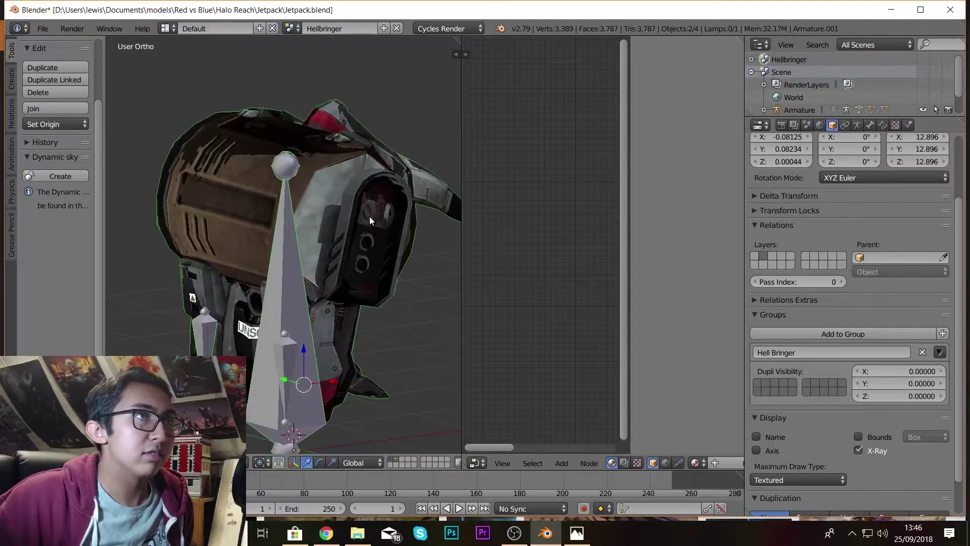
{"action": "middle_click_drag", "start_coordinate": [266, 304], "coordinate": [412, 302]}
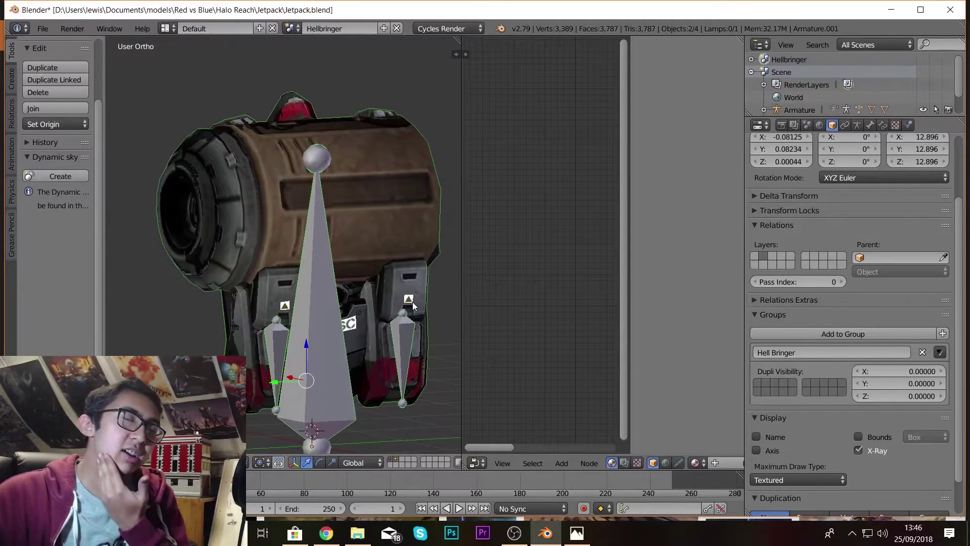
Switch back to the scene named Scene and view the armour from the right side in wireframe
{"action": "left_click", "coordinate": [291, 28]}
{"action": "left_click", "coordinate": [305, 58]}
{"action": "scroll", "coordinate": [323, 198], "scroll_direction": "down", "scroll_amount": 5}
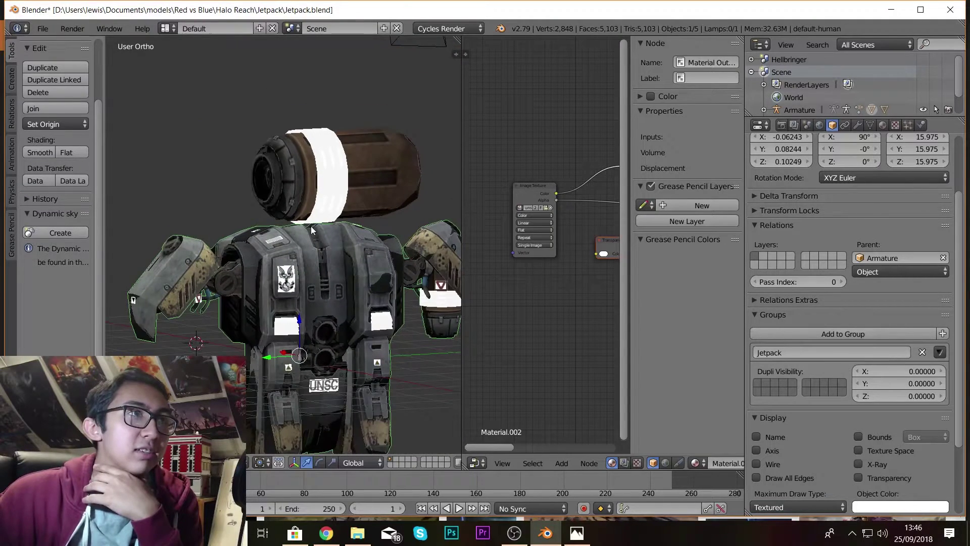
{"action": "middle_click_drag", "start_coordinate": [325, 195], "coordinate": [331, 180]}
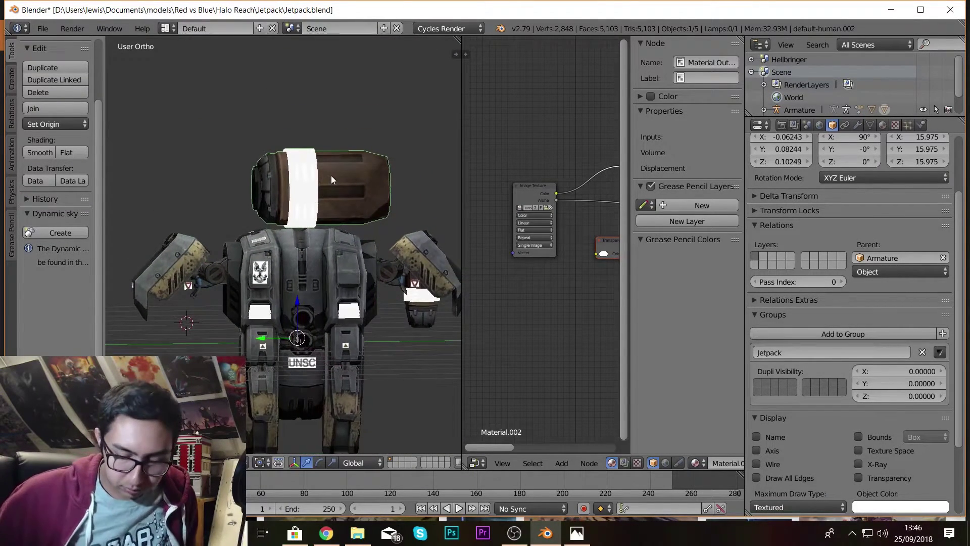
{"action": "key", "text": "KP_1"}
{"action": "key", "text": "KP_3"}
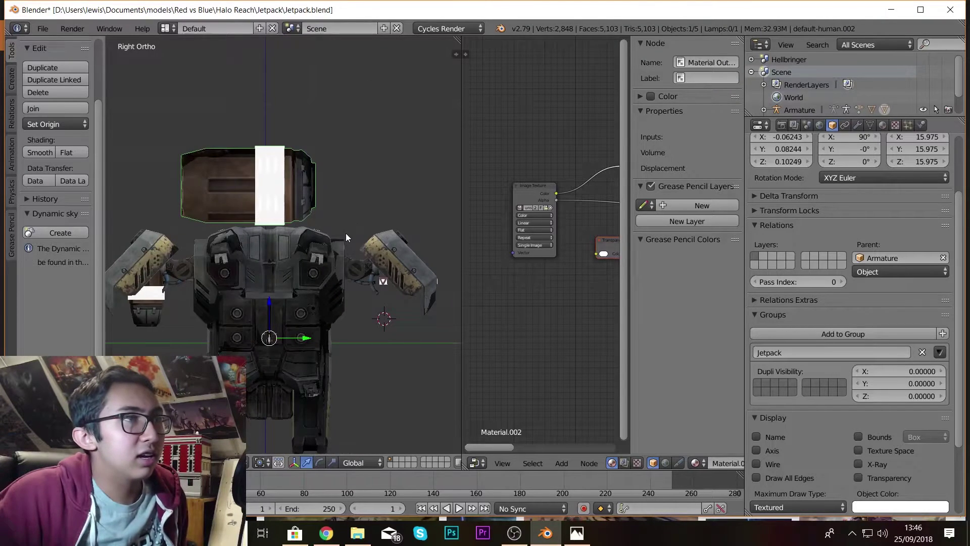
{"action": "key", "text": "z"}
Move the jetpack lower and shrink it, then enlarge its mesh about 1.2 times and nudge it
{"action": "key", "text": "g"}
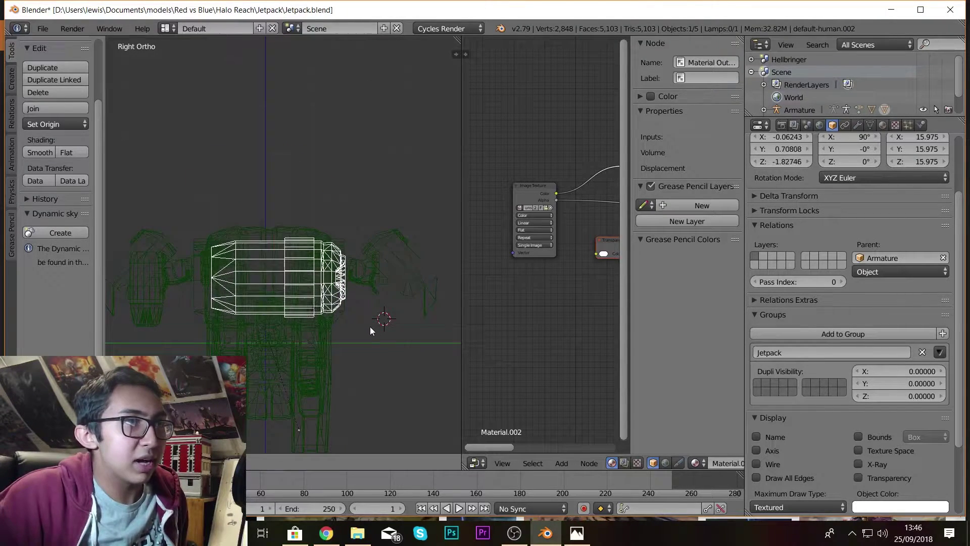
{"action": "left_click", "coordinate": [369, 329]}
{"action": "key", "text": "s"}
{"action": "left_click", "coordinate": [402, 320]}
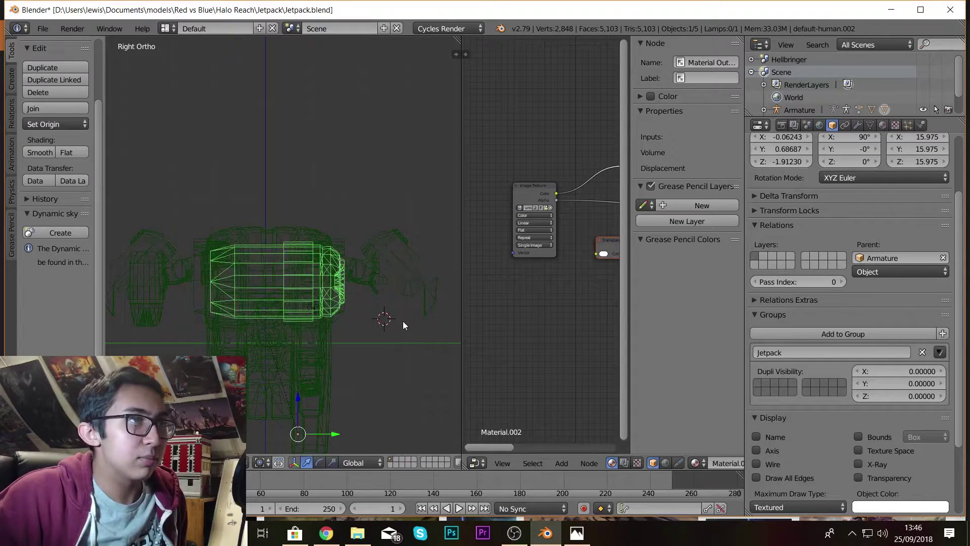
{"action": "key", "text": "Tab"}
{"action": "key", "text": "s"}
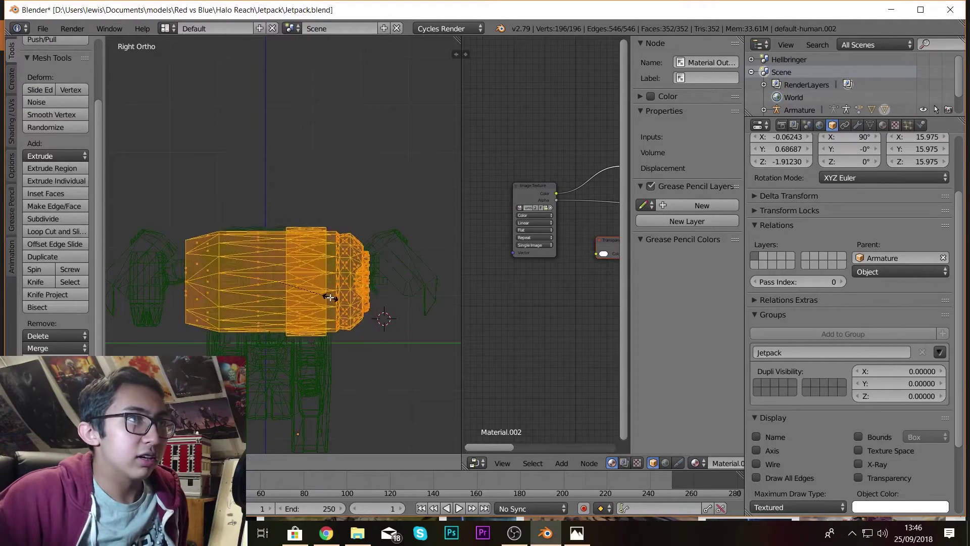
{"action": "left_click", "coordinate": [325, 297]}
{"action": "key", "text": "g"}
{"action": "left_click", "coordinate": [328, 292]}
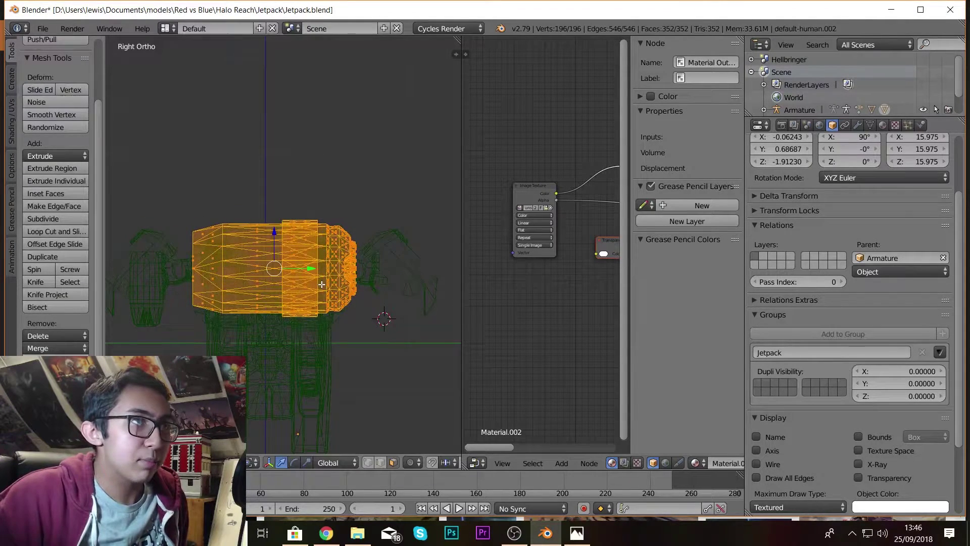
{"action": "key", "text": "g"}
{"action": "left_click", "coordinate": [330, 286]}
Shift the tank's left-end vertices right, then stretch the whole mesh along its length
{"action": "key", "text": "a"}
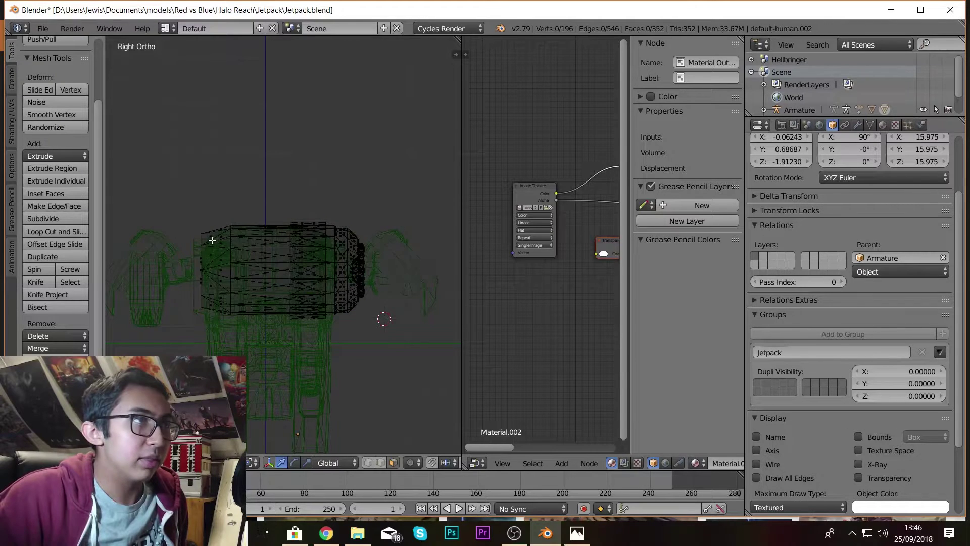
{"action": "key", "text": "b"}
{"action": "left_click_drag", "start_coordinate": [183, 215], "coordinate": [213, 342]}
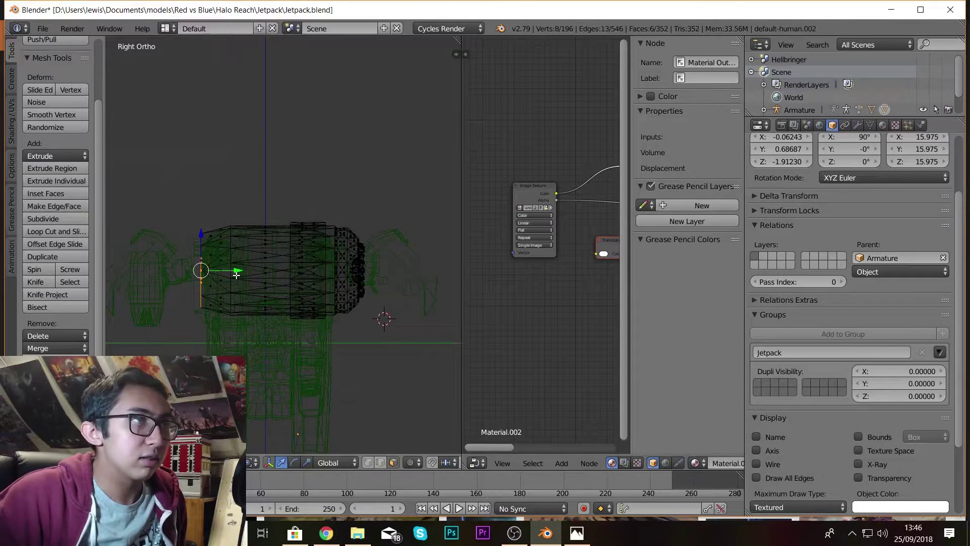
{"action": "mouse_move", "coordinate": [237, 273]}
{"action": "left_mouse_down"}
{"action": "mouse_move", "coordinate": [291, 272]}
{"action": "mouse_move", "coordinate": [256, 273]}
{"action": "left_mouse_up"}
{"action": "key", "text": "a"}
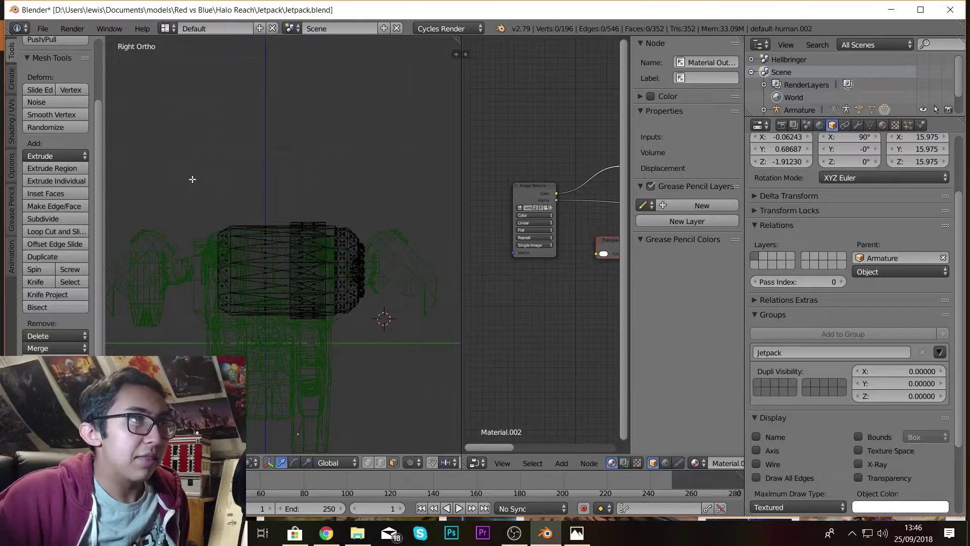
{"action": "key", "text": "b"}
{"action": "left_click_drag", "start_coordinate": [188, 182], "coordinate": [426, 372]}
{"action": "key", "text": "s"}
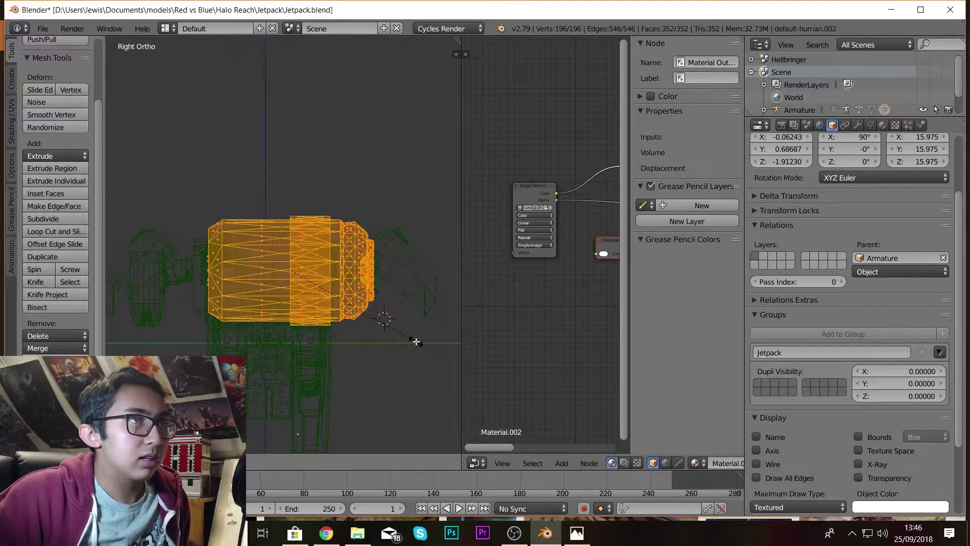
{"action": "left_click", "coordinate": [406, 345]}
In front view with solid shading, move the sphere slightly left along X
{"action": "key", "text": "z"}
{"action": "mouse_move", "coordinate": [405, 344]}
{"action": "middle_mouse_down"}
{"action": "mouse_move", "coordinate": [404, 325]}
{"action": "mouse_move", "coordinate": [444, 277]}
{"action": "mouse_move", "coordinate": [168, 334]}
{"action": "mouse_move", "coordinate": [443, 332]}
{"action": "middle_mouse_up"}
{"action": "key", "text": "KP_1"}
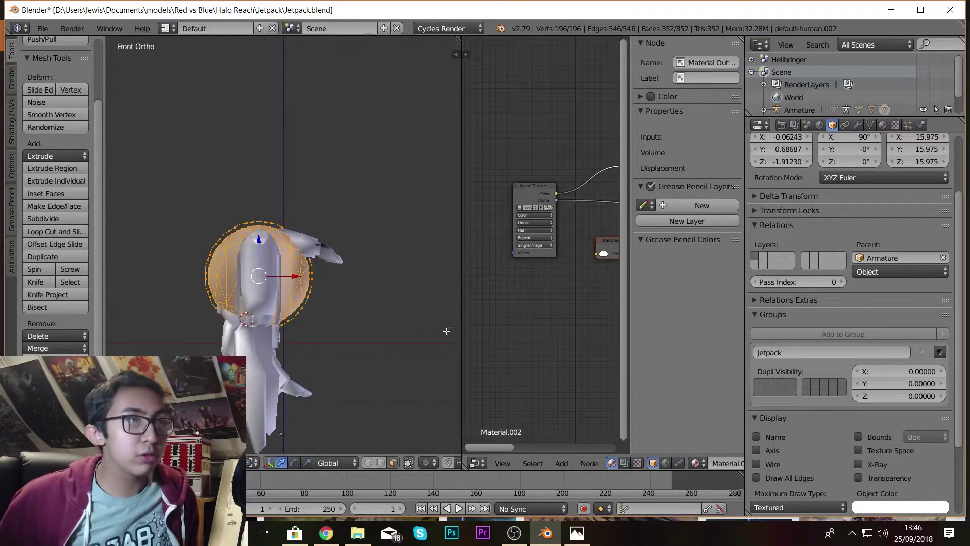
{"action": "key", "text": "g"}
{"action": "key", "text": "x"}
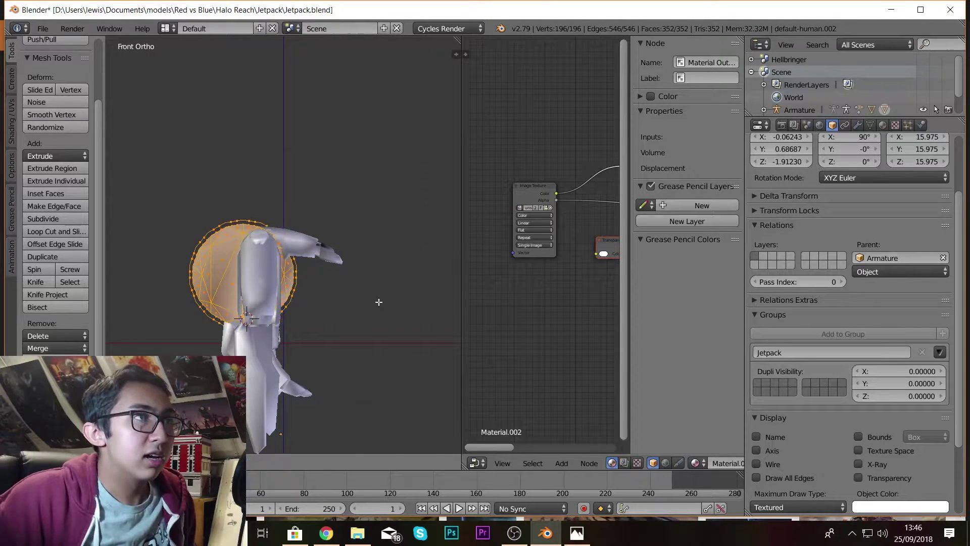
{"action": "left_click", "coordinate": [379, 302]}
Switch to the Hellbringer scene and orbit to an angled view of the jetpack
{"action": "left_click", "coordinate": [291, 28]}
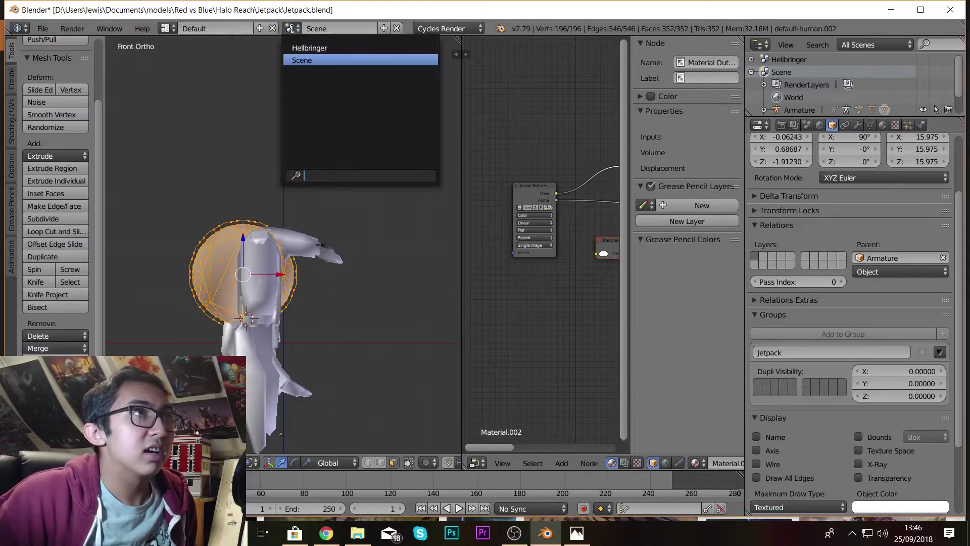
{"action": "left_click", "coordinate": [313, 48]}
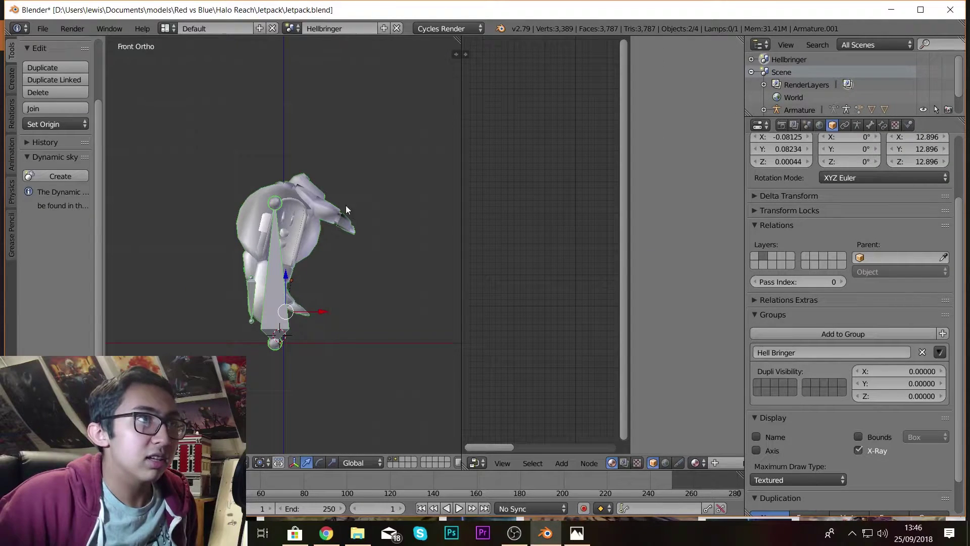
{"action": "middle_click_drag", "start_coordinate": [277, 195], "coordinate": [307, 159]}
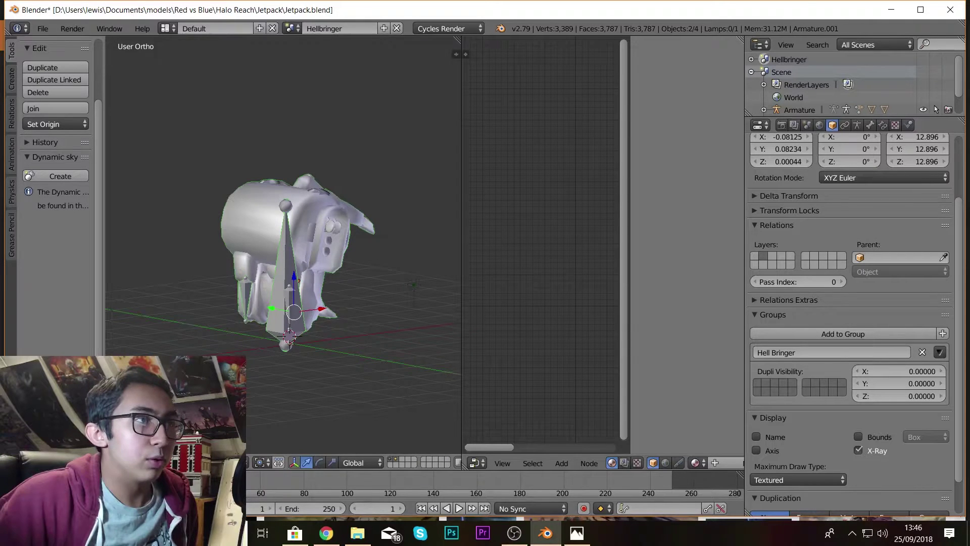
Set viewport shading to Material and zoom in on the textured jetpack's front-left side
{"action": "left_click", "coordinate": [237, 462]}
{"action": "left_click", "coordinate": [267, 391]}
{"action": "middle_click_drag", "start_coordinate": [337, 211], "coordinate": [417, 223]}
{"action": "scroll", "coordinate": [350, 234], "scroll_direction": "up", "scroll_amount": 3}
{"action": "middle_click_drag", "start_coordinate": [352, 238], "coordinate": [305, 212]}
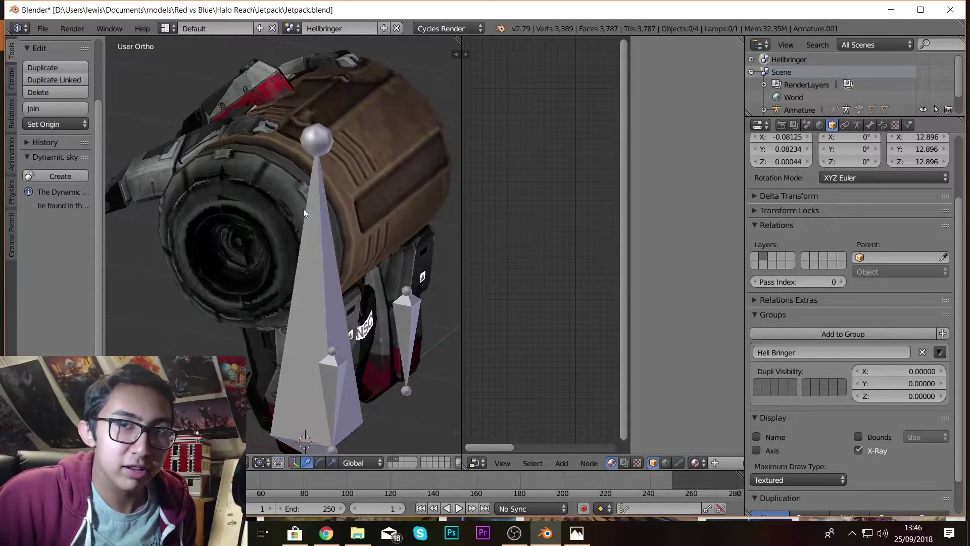
Switch back to the main Scene and orbit around the jetpack
{"action": "left_click", "coordinate": [290, 28]}
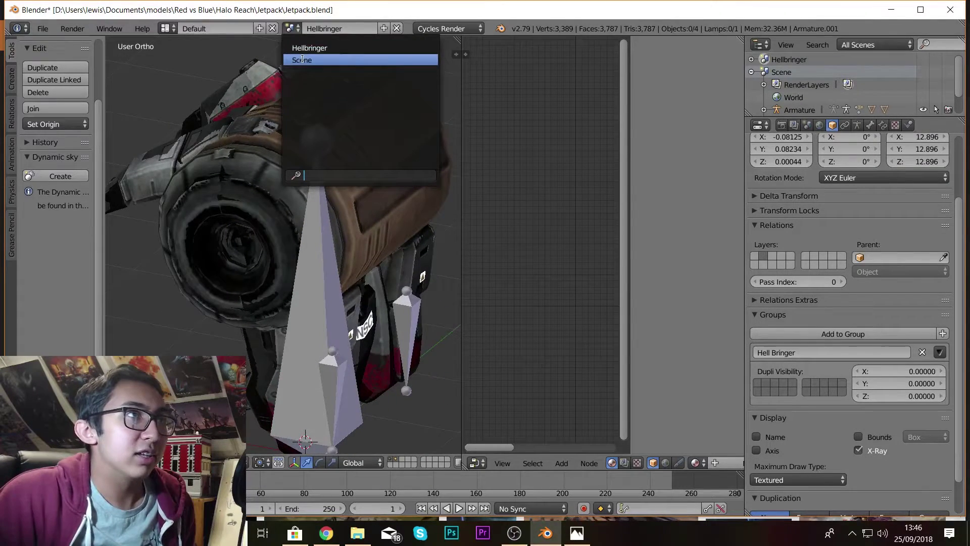
{"action": "left_click", "coordinate": [301, 59]}
{"action": "scroll", "coordinate": [365, 281], "scroll_direction": "down", "scroll_amount": 3}
{"action": "middle_click_drag", "start_coordinate": [333, 268], "coordinate": [271, 240]}
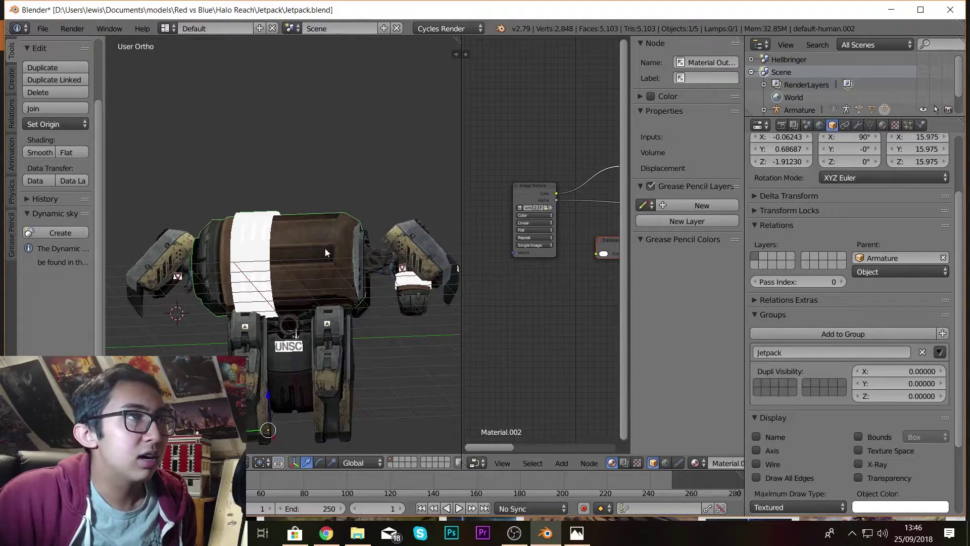
Open the recent file Washington.blend
{"action": "left_click", "coordinate": [38, 28]}
{"action": "mouse_move", "coordinate": [71, 71]}
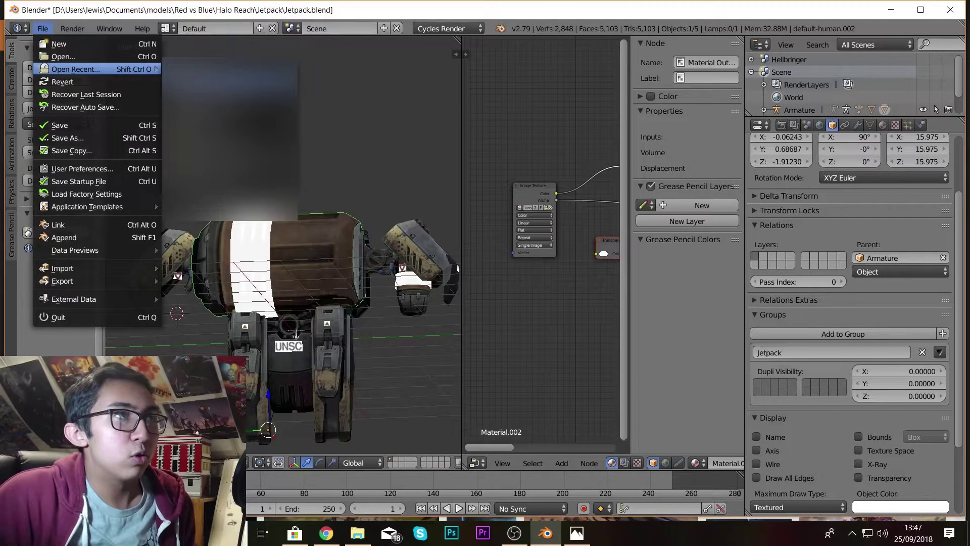
{"action": "left_click", "coordinate": [226, 81]}
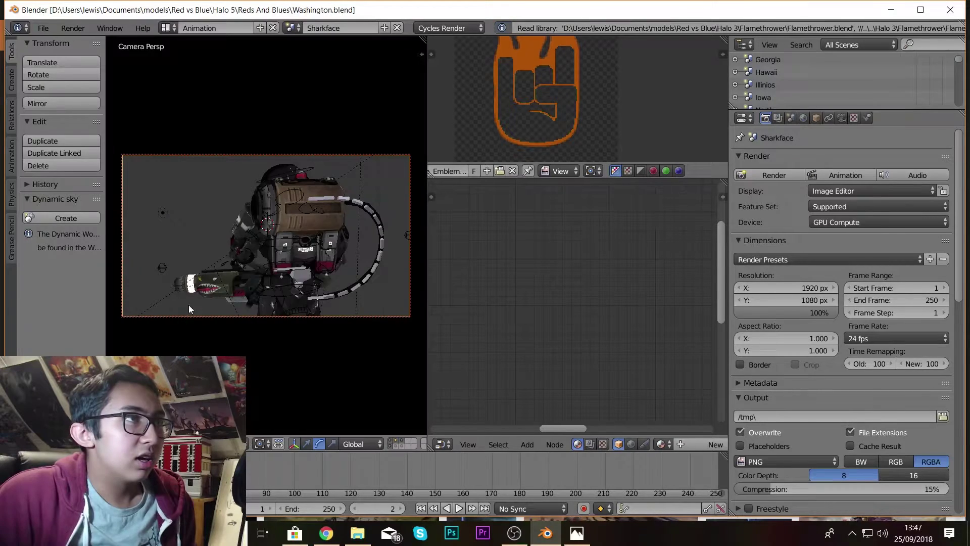
Leave camera view and orbit to a low three-quarter view of the soldier
{"action": "key", "text": "KP_0"}
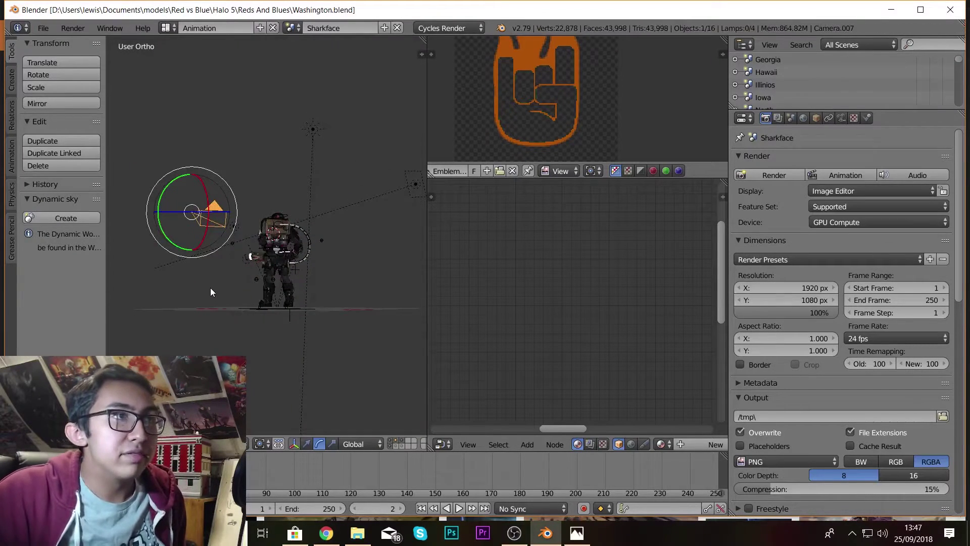
{"action": "scroll", "coordinate": [210, 287], "scroll_direction": "up", "scroll_amount": 5}
{"action": "middle_click_drag", "start_coordinate": [210, 287], "coordinate": [240, 244]}
{"action": "scroll", "coordinate": [303, 325], "scroll_direction": "up", "scroll_amount": 3}
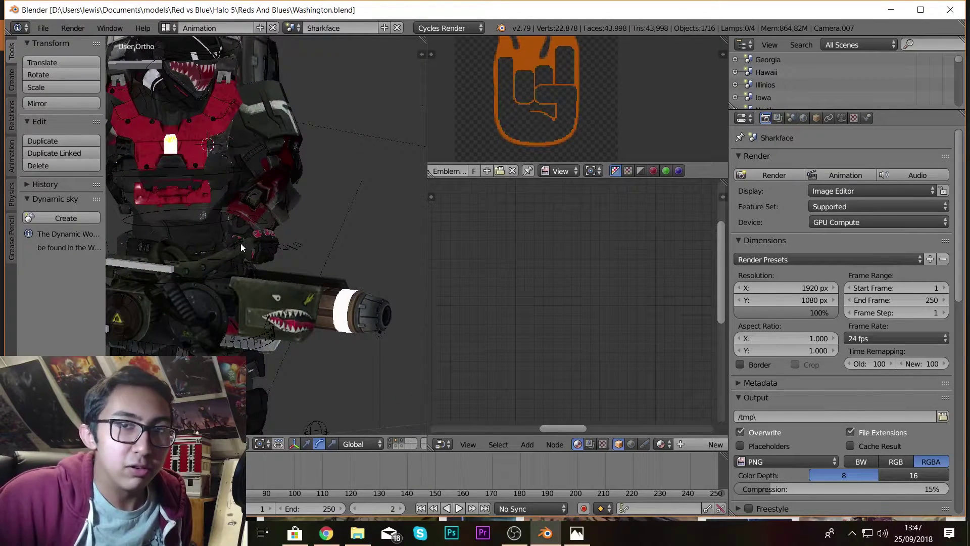
{"action": "scroll", "coordinate": [238, 245], "scroll_direction": "down", "scroll_amount": 1}
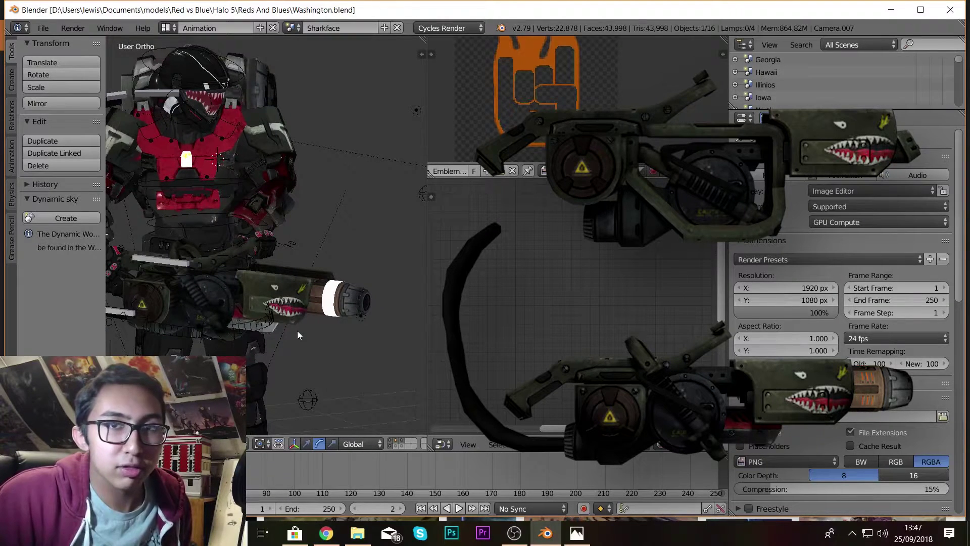
Orbit to a frontal view and zoom on the chest and shark-mouth flamethrower
{"action": "middle_click_drag", "start_coordinate": [312, 305], "coordinate": [283, 288]}
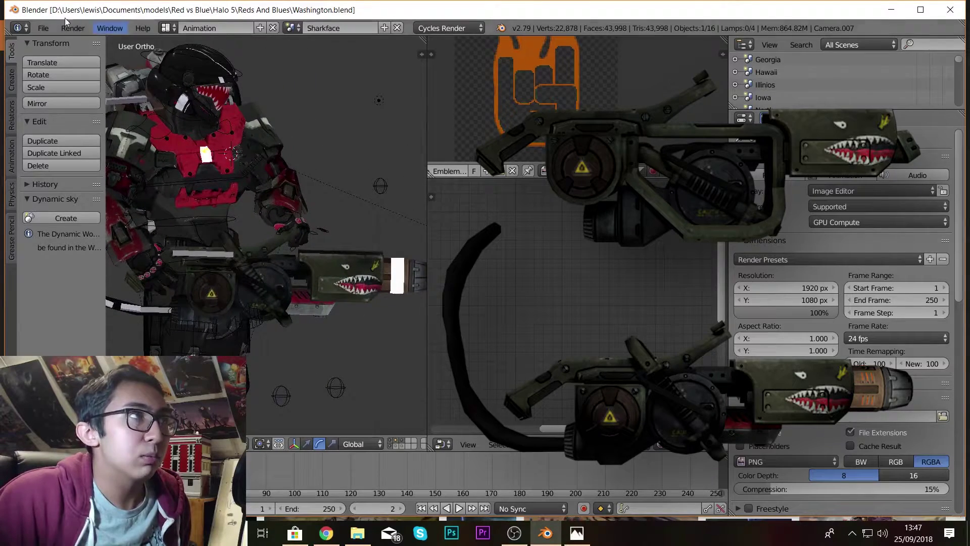
{"action": "left_click", "coordinate": [50, 26]}
{"action": "middle_click_drag", "start_coordinate": [424, 262], "coordinate": [305, 291]}
{"action": "scroll", "coordinate": [333, 301], "scroll_direction": "up", "scroll_amount": 3}
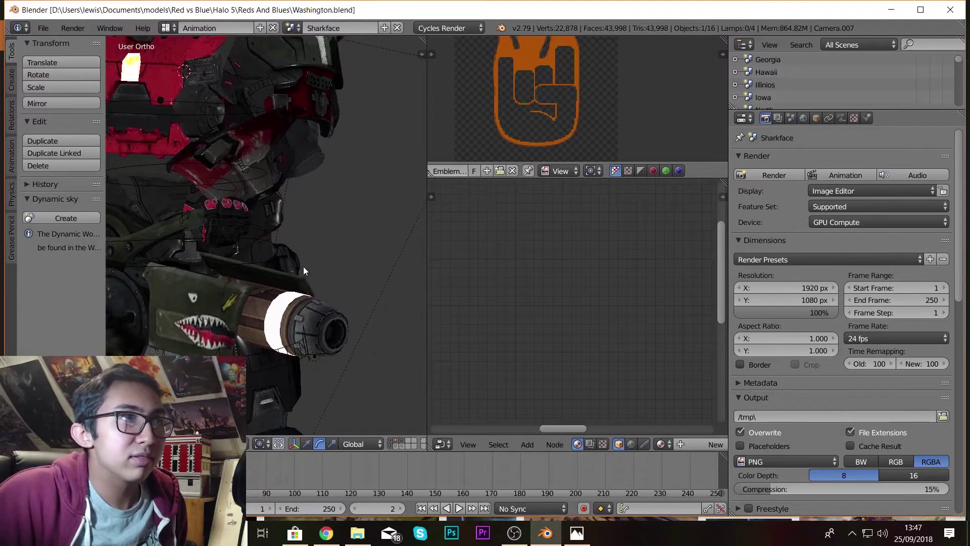
{"action": "scroll", "coordinate": [304, 282], "scroll_direction": "down", "scroll_amount": 5}
{"action": "scroll", "coordinate": [304, 303], "scroll_direction": "up", "scroll_amount": 5}
Switch to Rendered shading and orbit the live preview around the character
{"action": "key", "text": "z"}
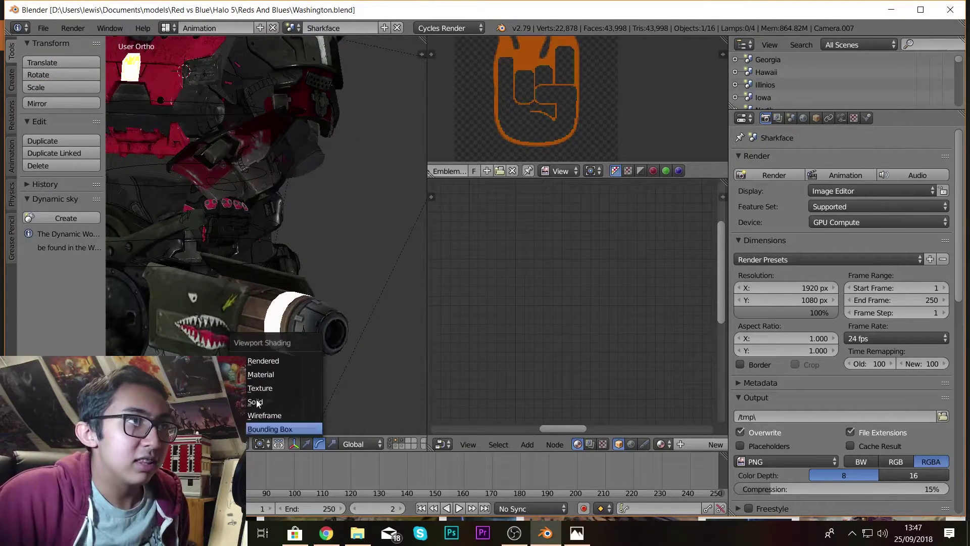
{"action": "left_click", "coordinate": [257, 401]}
{"action": "key", "text": "z"}
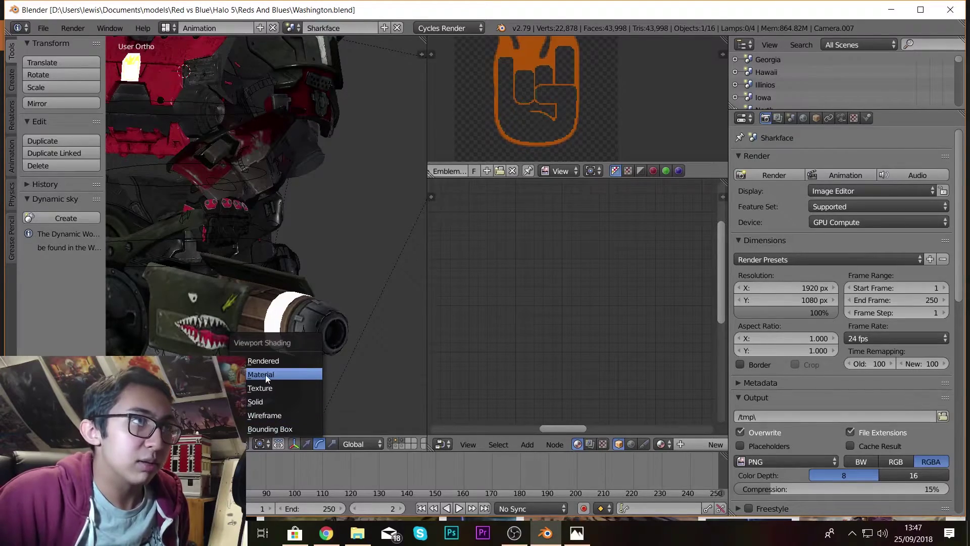
{"action": "left_click", "coordinate": [266, 359]}
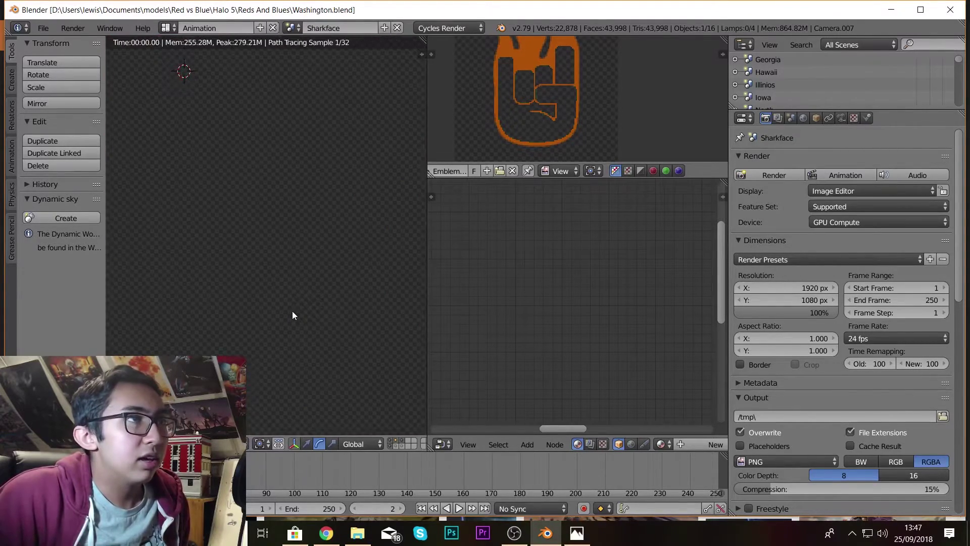
{"action": "mouse_move", "coordinate": [328, 325]}
{"action": "middle_mouse_down"}
{"action": "mouse_move", "coordinate": [214, 327]}
{"action": "mouse_move", "coordinate": [227, 301]}
{"action": "mouse_move", "coordinate": [281, 301]}
{"action": "mouse_move", "coordinate": [246, 420]}
{"action": "middle_mouse_up"}
Return to Material shading and view the shark-face helmet from above
{"action": "left_click", "coordinate": [261, 444]}
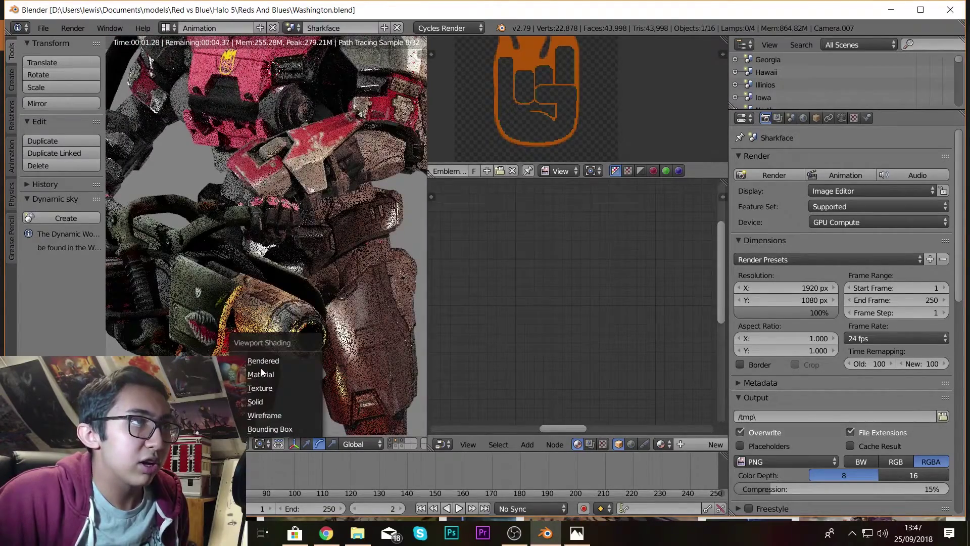
{"action": "left_click", "coordinate": [260, 370]}
{"action": "mouse_move", "coordinate": [224, 327]}
{"action": "middle_mouse_down"}
{"action": "mouse_move", "coordinate": [237, 267]}
{"action": "mouse_move", "coordinate": [211, 317]}
{"action": "middle_mouse_up"}
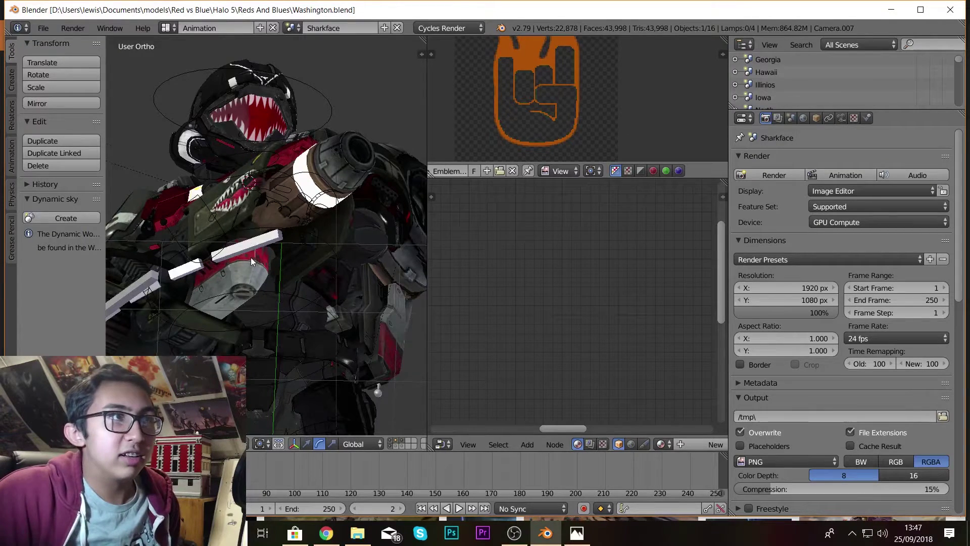
Open the recent file Flamethrower.blend
{"action": "scroll", "coordinate": [251, 257], "scroll_direction": "up", "scroll_amount": 3}
{"action": "left_click", "coordinate": [43, 27]}
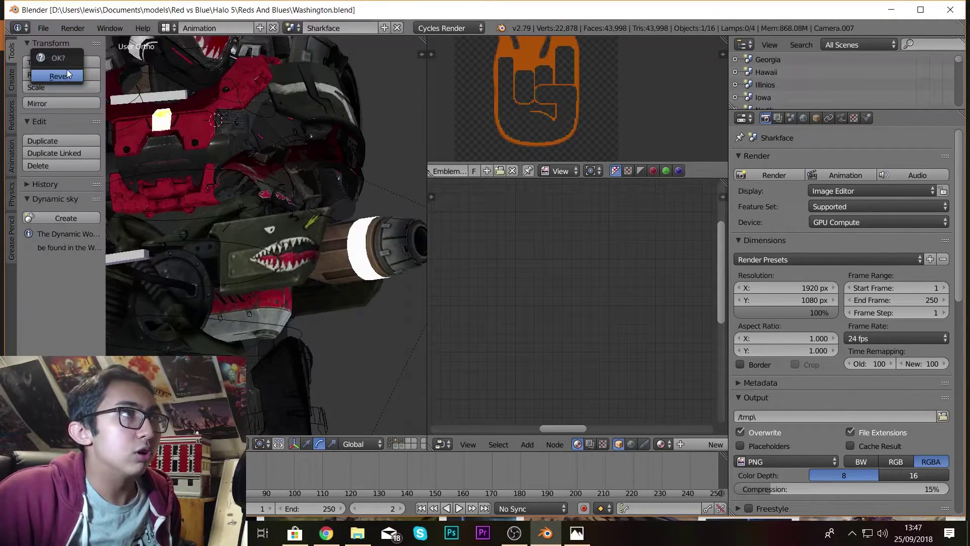
{"action": "left_click", "coordinate": [51, 28]}
{"action": "left_click", "coordinate": [68, 58]}
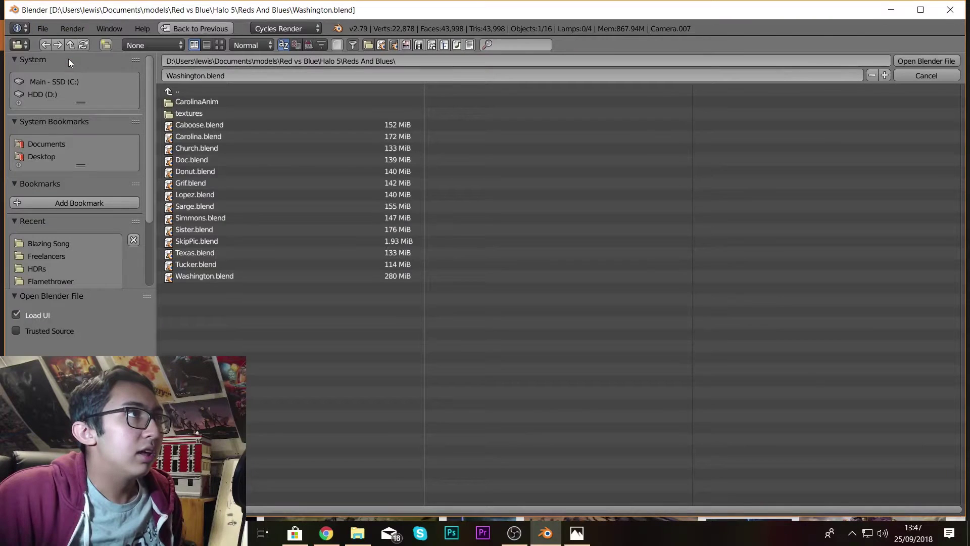
{"action": "left_click", "coordinate": [926, 77]}
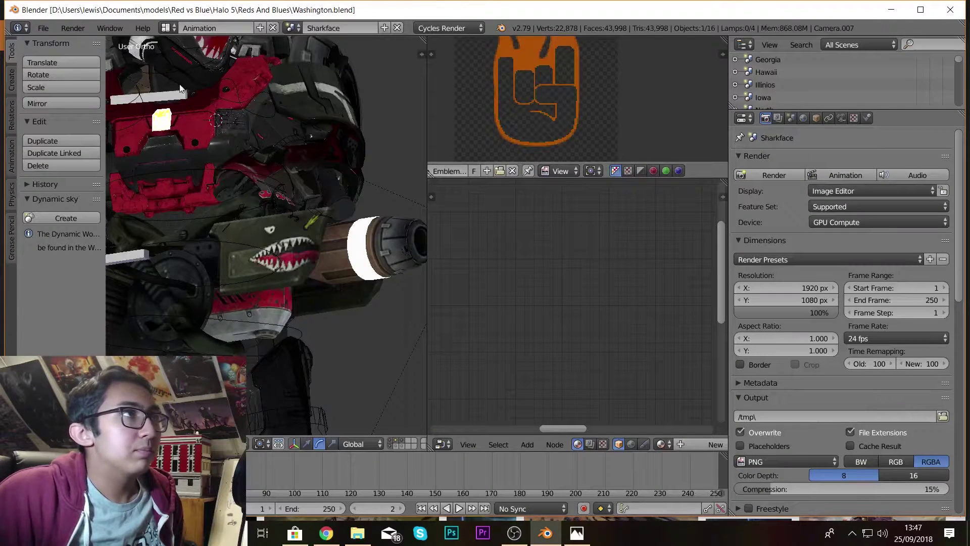
{"action": "left_click", "coordinate": [43, 27]}
{"action": "mouse_move", "coordinate": [71, 68]}
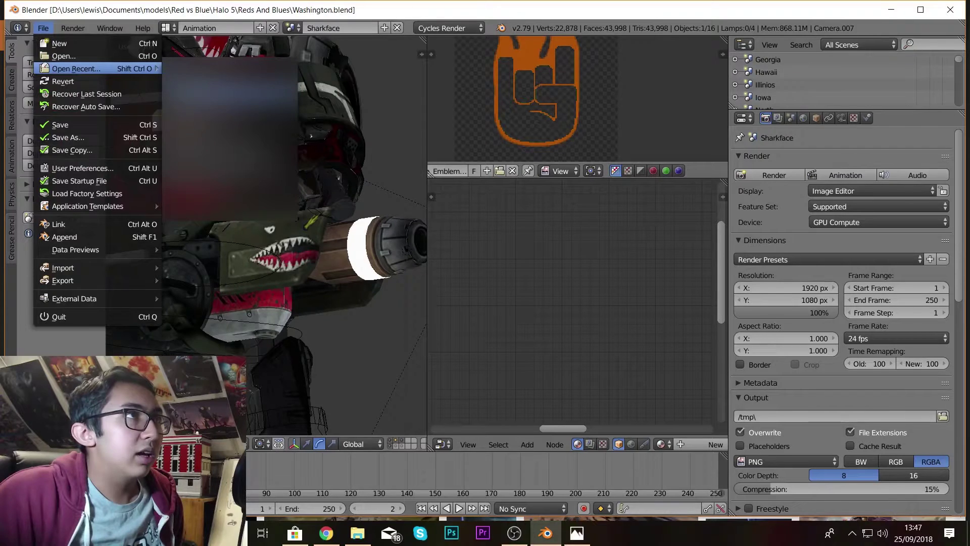
{"action": "left_click", "coordinate": [214, 92]}
Orbit and zoom in on the flamethrower and its hose armature
{"action": "middle_click_drag", "start_coordinate": [259, 217], "coordinate": [230, 160]}
{"action": "scroll", "coordinate": [292, 176], "scroll_direction": "up", "scroll_amount": 3}
{"action": "middle_click_drag", "start_coordinate": [226, 207], "coordinate": [248, 331], "text": "shift"}
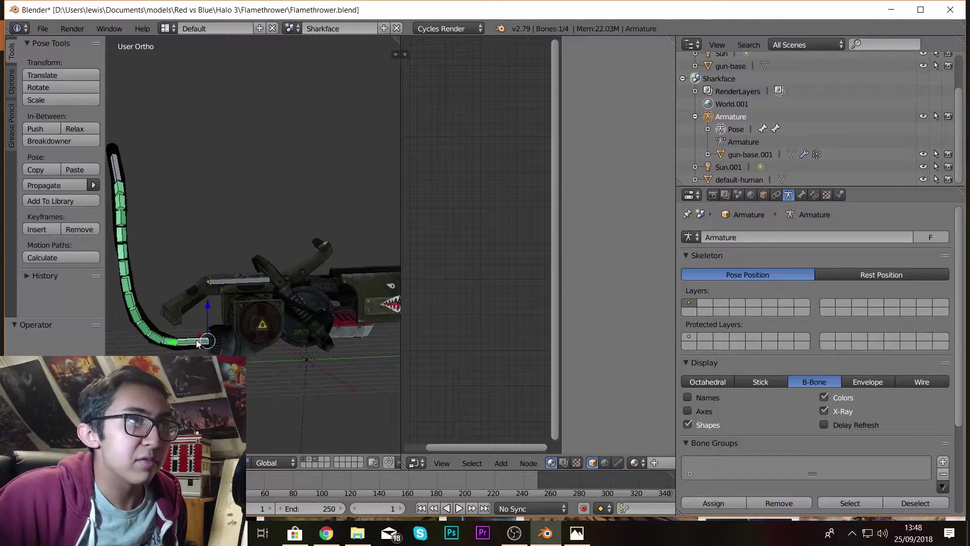
Select the hose armature, enter Pose Mode, and orbit to a side view of the flamethrower
{"action": "middle_click_drag", "start_coordinate": [196, 353], "coordinate": [134, 156]}
{"action": "right_click", "coordinate": [158, 166]}
{"action": "right_click", "coordinate": [158, 166]}
{"action": "key", "text": "ctrl+Tab"}
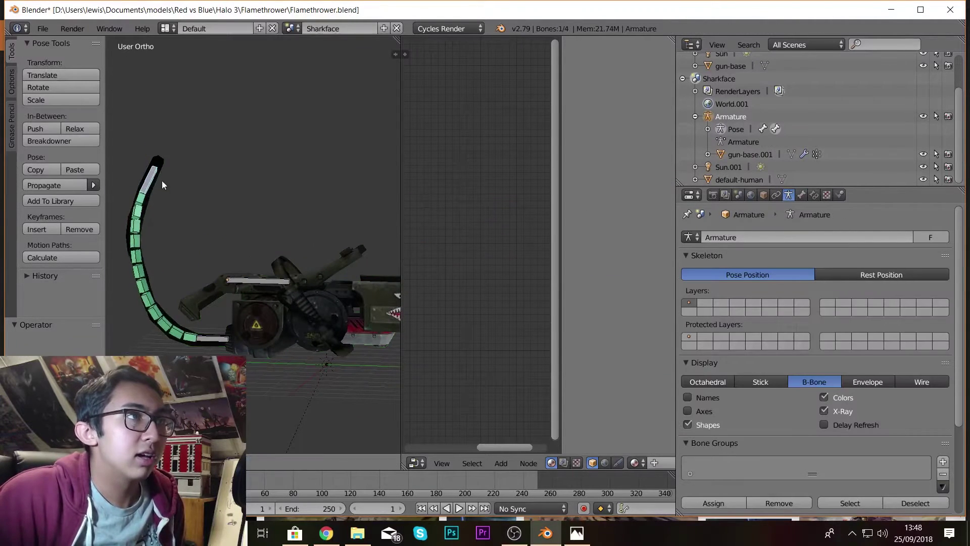
{"action": "middle_click_drag", "start_coordinate": [214, 174], "coordinate": [166, 274]}
{"action": "middle_click_drag", "start_coordinate": [229, 296], "coordinate": [299, 290]}
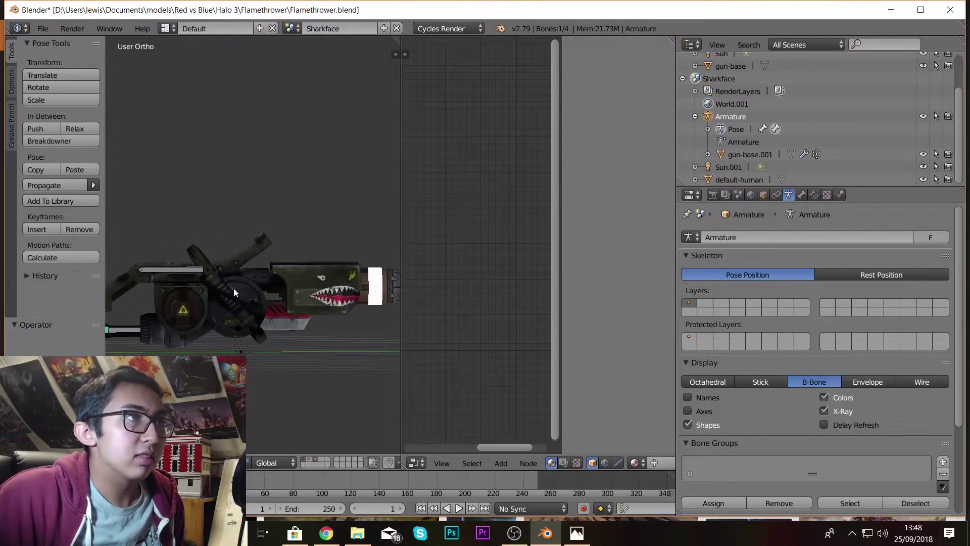
Switch to the scene named Scene and view the flamethrower at an angle
{"action": "left_click", "coordinate": [291, 28]}
{"action": "left_click", "coordinate": [298, 47]}
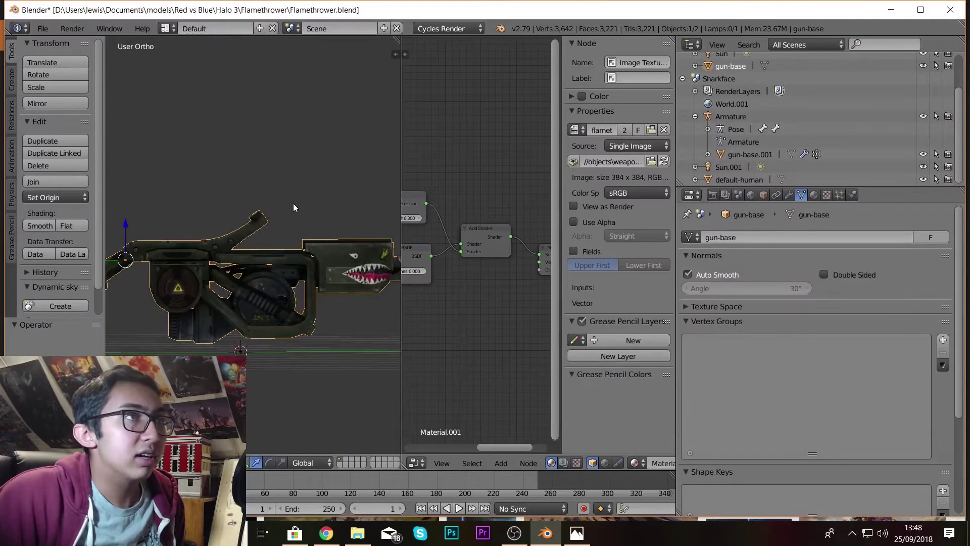
{"action": "middle_click_drag", "start_coordinate": [293, 203], "coordinate": [192, 246]}
Remove doubles on the whole gun-base mesh in Edit Mode, deleting 1956 vertices
{"action": "key", "text": "Tab"}
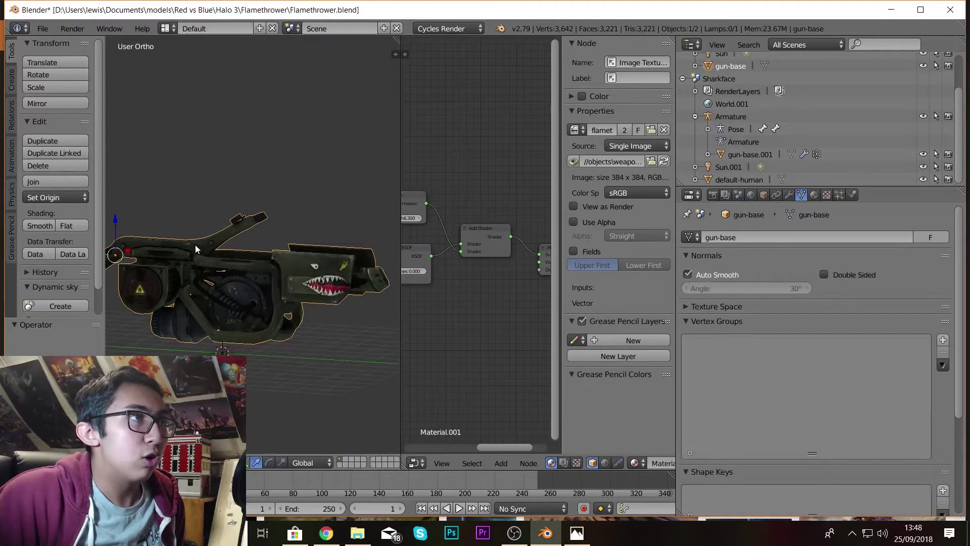
{"action": "key", "text": "a"}
{"action": "key", "text": "a"}
{"action": "key", "text": "a"}
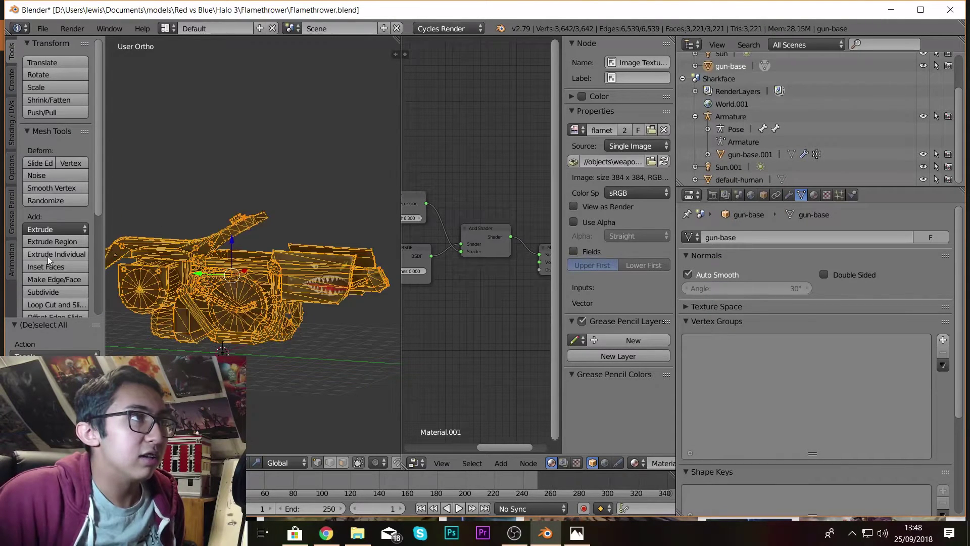
{"action": "scroll", "coordinate": [53, 288], "scroll_direction": "down", "scroll_amount": 6}
{"action": "key", "text": "x"}
{"action": "left_click", "coordinate": [197, 267]}
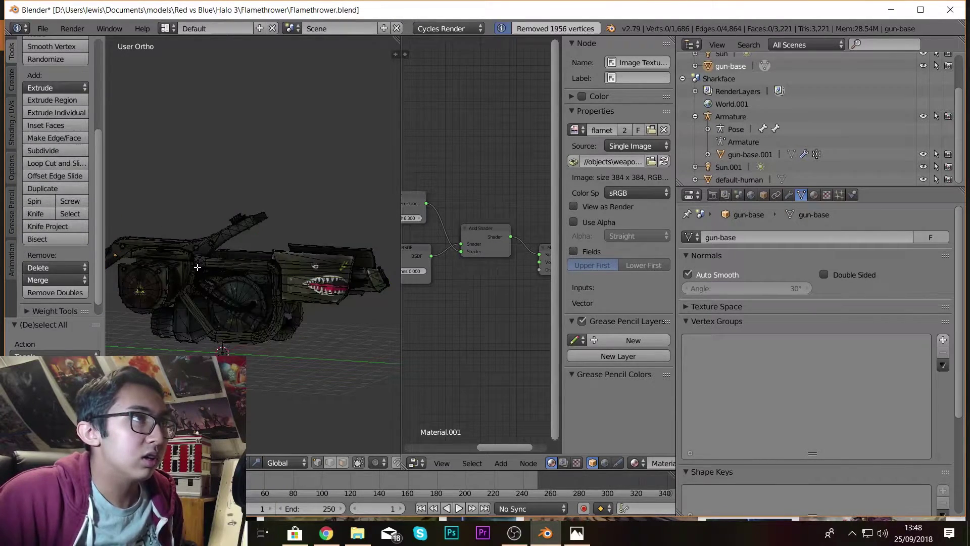
Check the mesh's separate pieces with L-selection and orbit around the gun
{"action": "key", "text": "l"}
{"action": "key", "text": "a"}
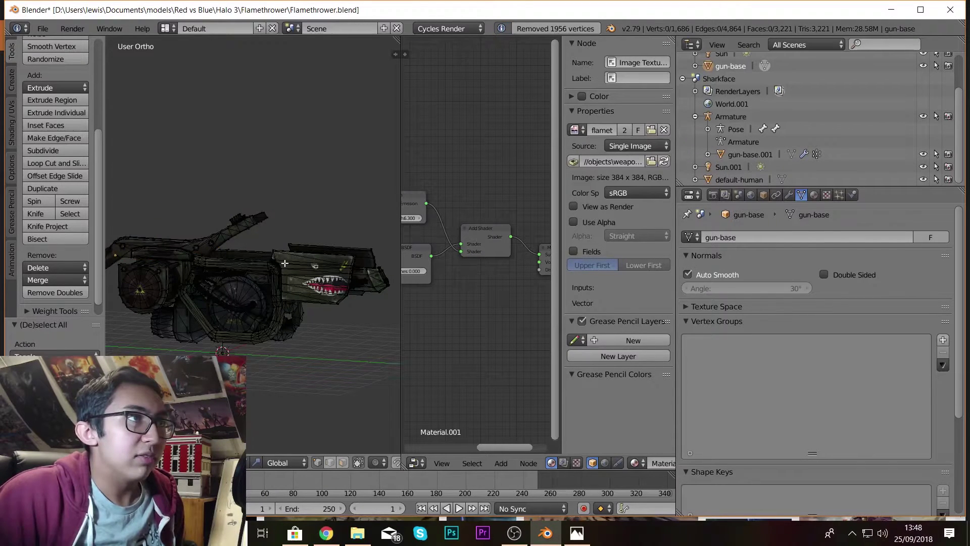
{"action": "key", "text": "l"}
{"action": "key", "text": "a"}
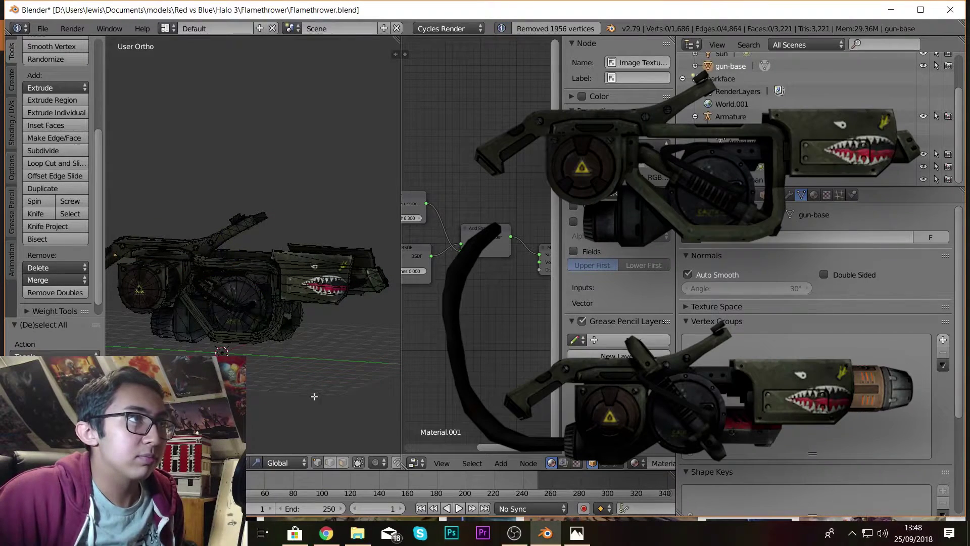
{"action": "key", "text": "l"}
{"action": "middle_click_drag", "start_coordinate": [283, 273], "coordinate": [385, 266]}
Switch to the Sharkface scene and turn the flamethrower so its barrel faces right
{"action": "left_click", "coordinate": [303, 29]}
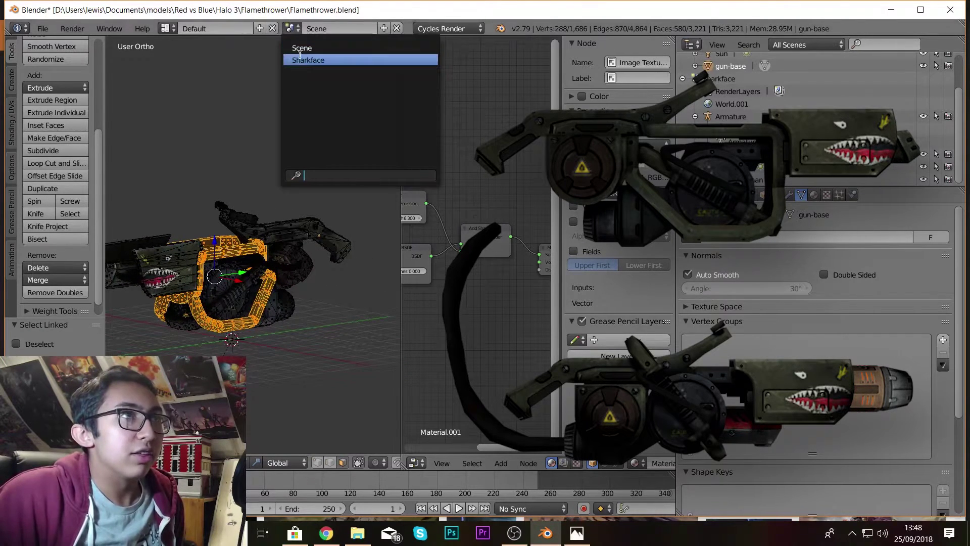
{"action": "left_click", "coordinate": [304, 59]}
{"action": "middle_click_drag", "start_coordinate": [315, 136], "coordinate": [227, 138]}
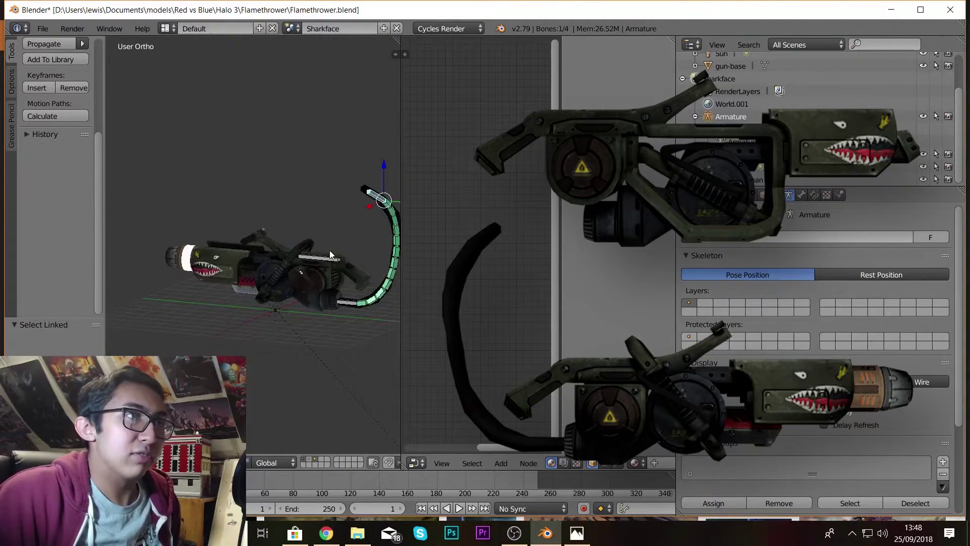
{"action": "middle_click_drag", "start_coordinate": [327, 250], "coordinate": [350, 271]}
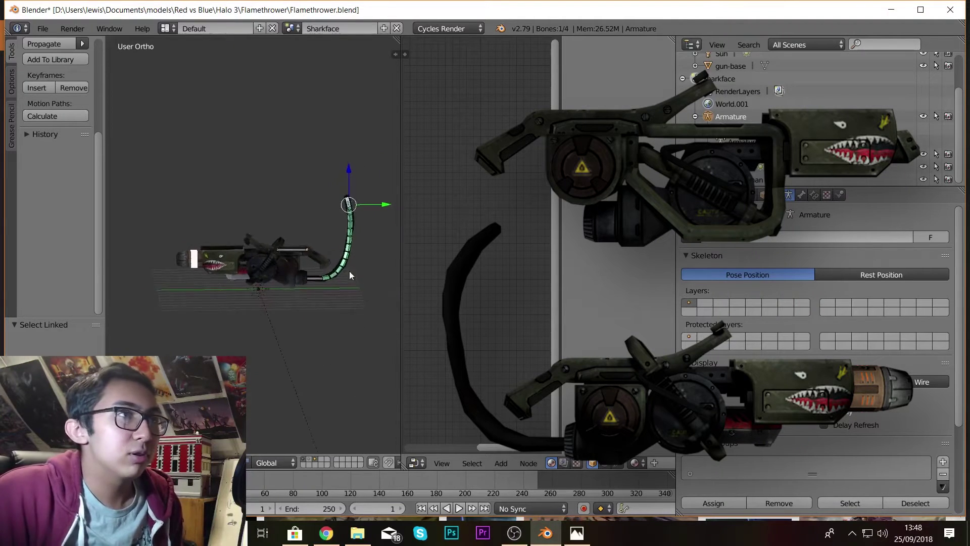
{"action": "scroll", "coordinate": [319, 259], "scroll_direction": "up", "scroll_amount": 5}
{"action": "middle_click_drag", "start_coordinate": [265, 261], "coordinate": [295, 254]}
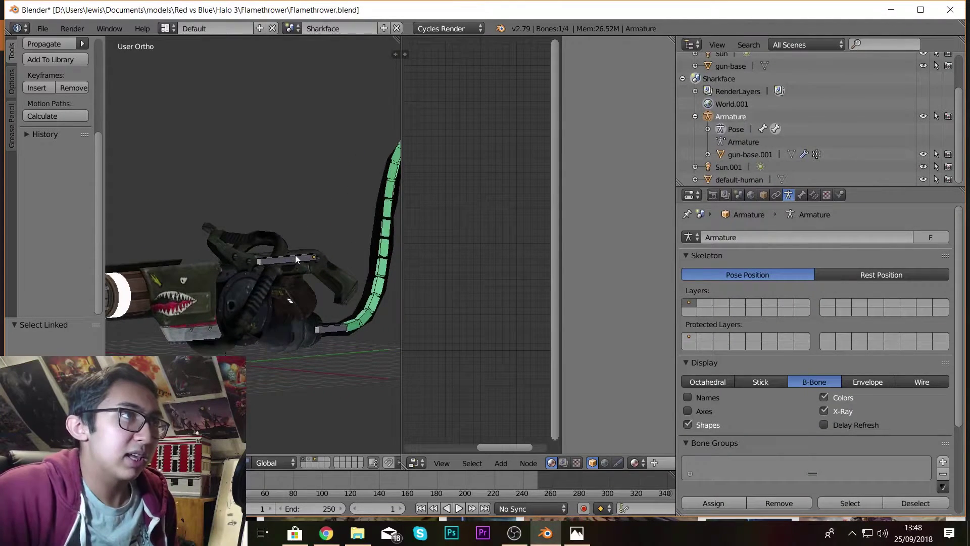
{"action": "middle_click_drag", "start_coordinate": [157, 299], "coordinate": [224, 272]}
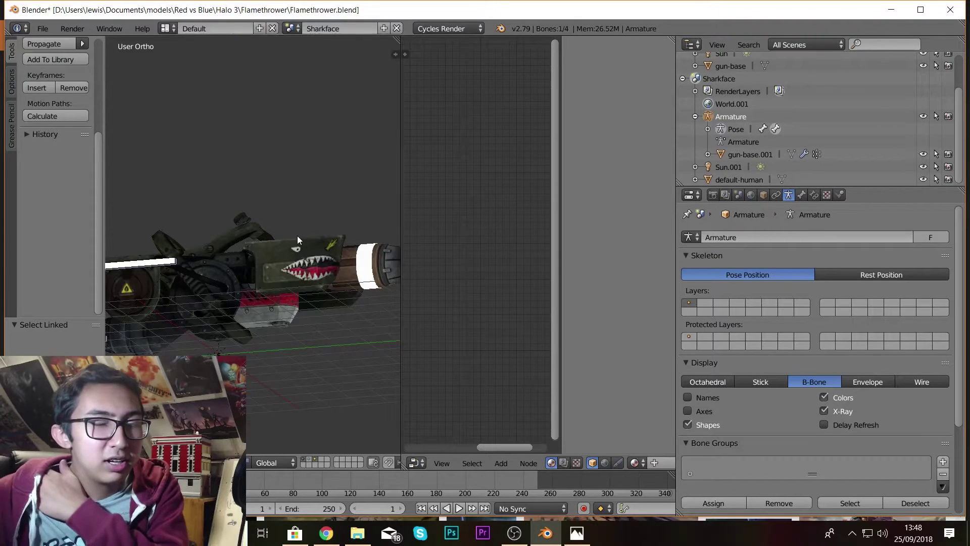
Inspect the barrel end and both sides, then bring up the Sharkface.png render
{"action": "scroll", "coordinate": [297, 239], "scroll_direction": "up", "scroll_amount": 1}
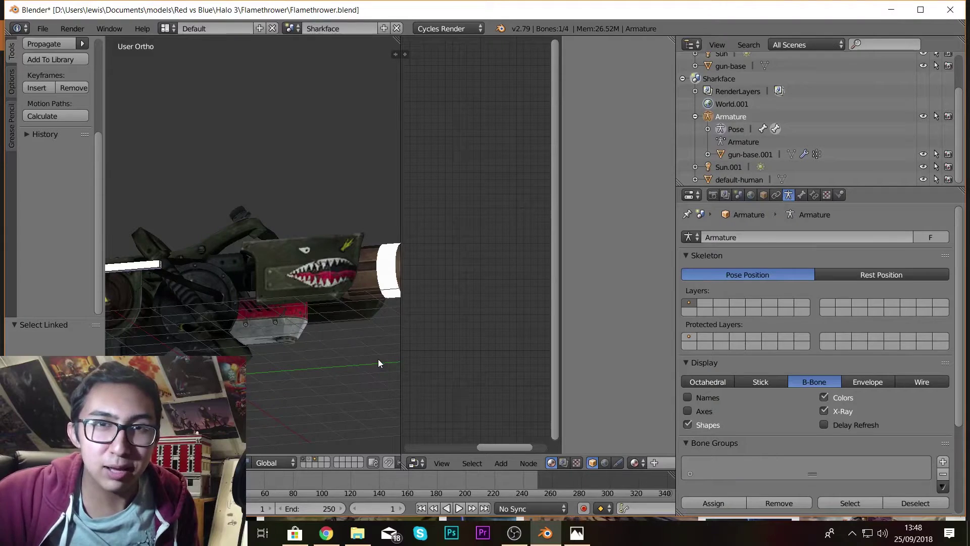
{"action": "middle_click_drag", "start_coordinate": [377, 359], "coordinate": [144, 336]}
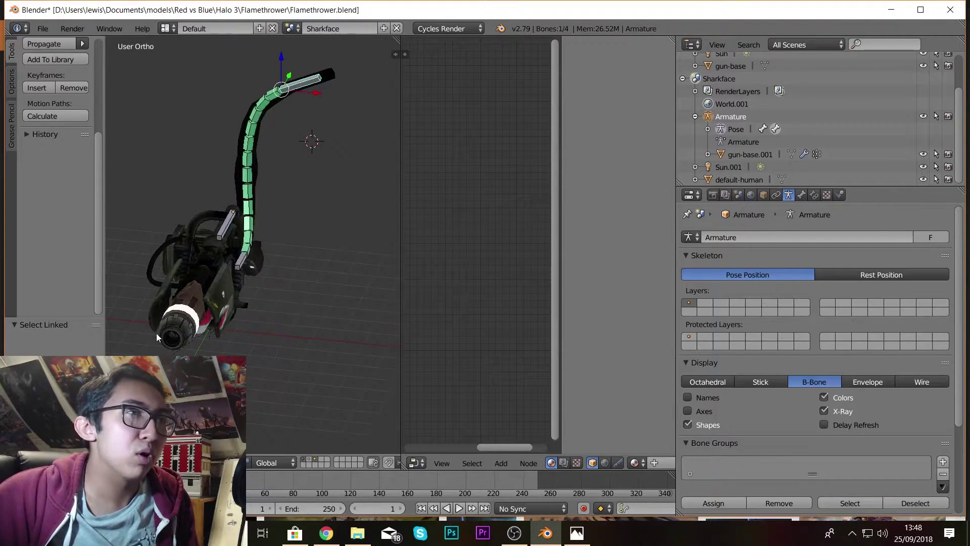
{"action": "middle_click_drag", "start_coordinate": [261, 188], "coordinate": [292, 187]}
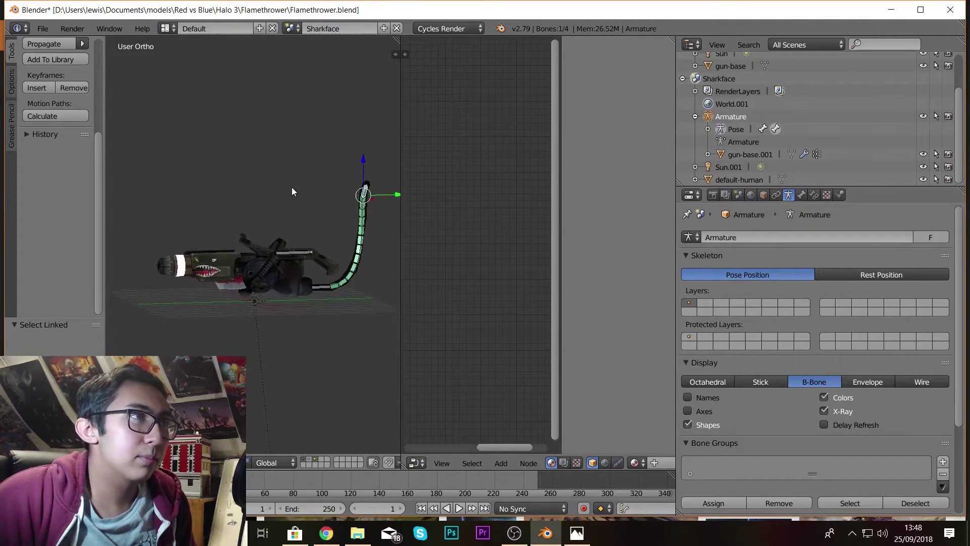
{"action": "scroll", "coordinate": [272, 191], "scroll_direction": "up", "scroll_amount": 5}
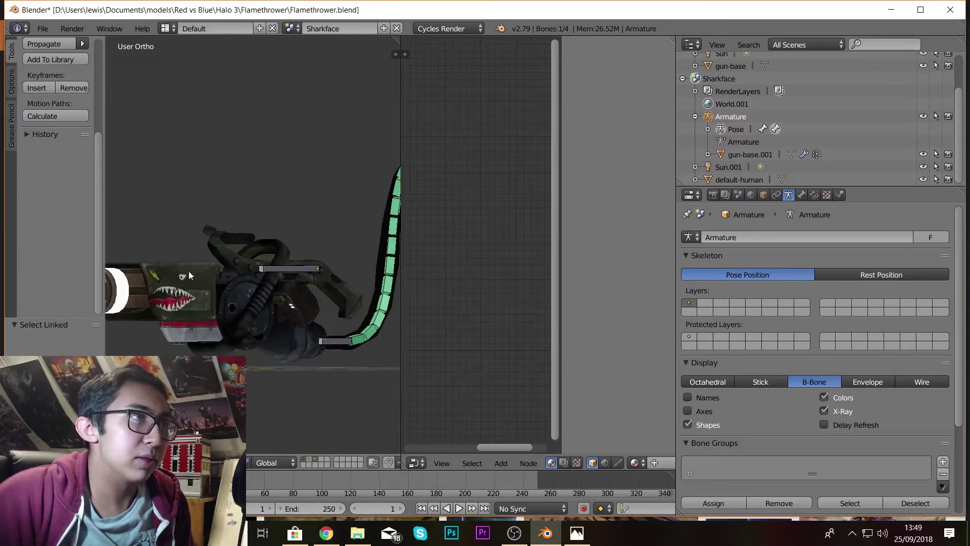
{"action": "middle_click_drag", "start_coordinate": [188, 271], "coordinate": [185, 295]}
{"action": "scroll", "coordinate": [238, 268], "scroll_direction": "down", "scroll_amount": 3}
{"action": "scroll", "coordinate": [298, 301], "scroll_direction": "up", "scroll_amount": 3}
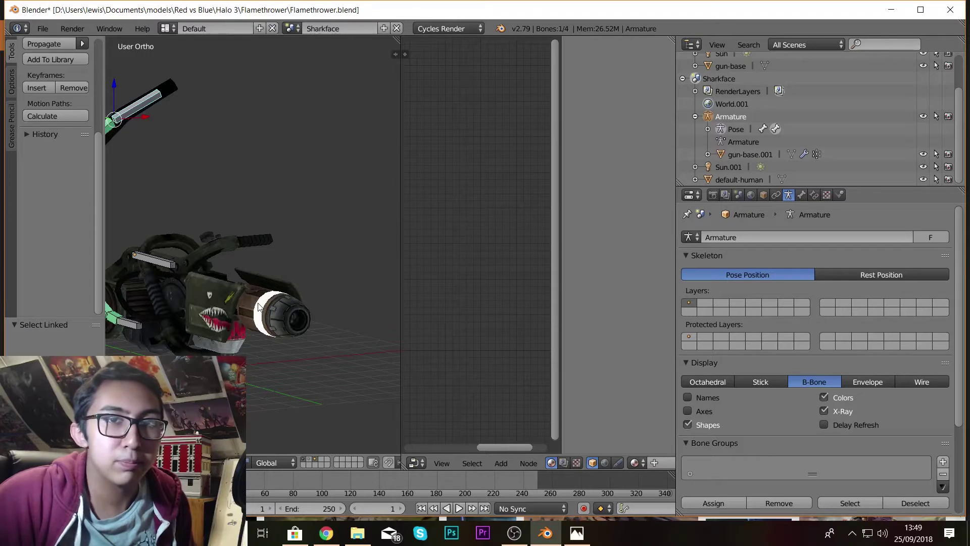
{"action": "scroll", "coordinate": [259, 303], "scroll_direction": "down", "scroll_amount": 3}
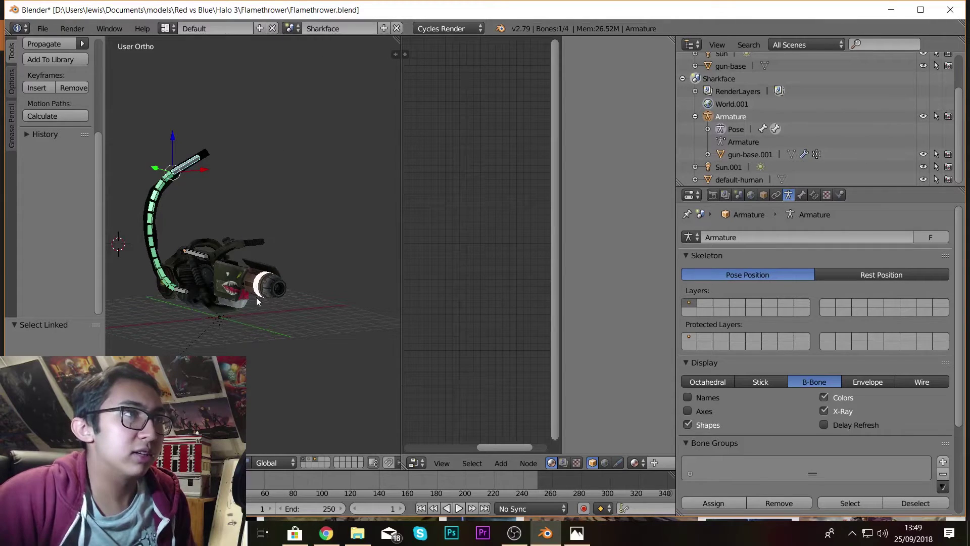
{"action": "scroll", "coordinate": [256, 297], "scroll_direction": "up", "scroll_amount": 2}
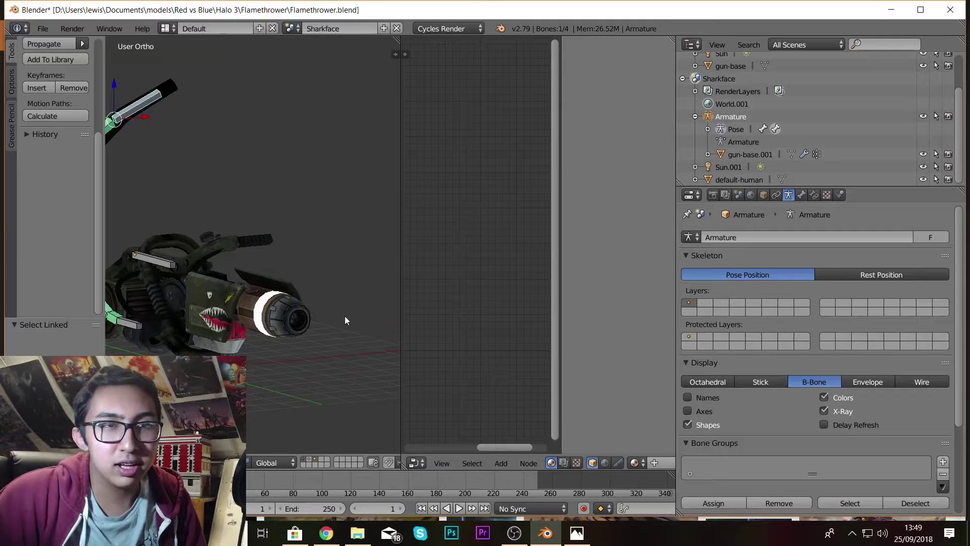
{"action": "key", "text": "alt+Tab"}
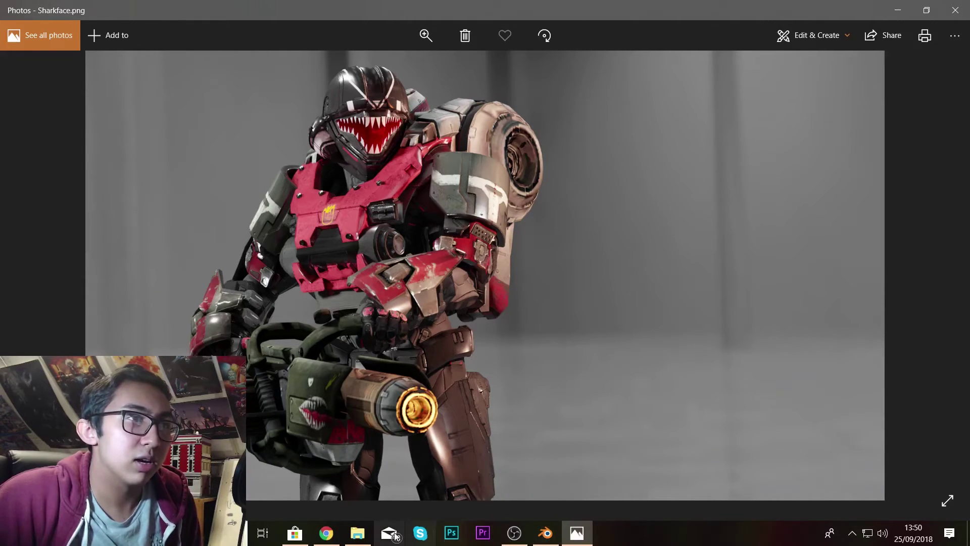
Open 6 and 9.png from Pictures > Freelancers through File Explorer
{"action": "left_click", "coordinate": [358, 533]}
{"action": "left_click", "coordinate": [135, 221]}
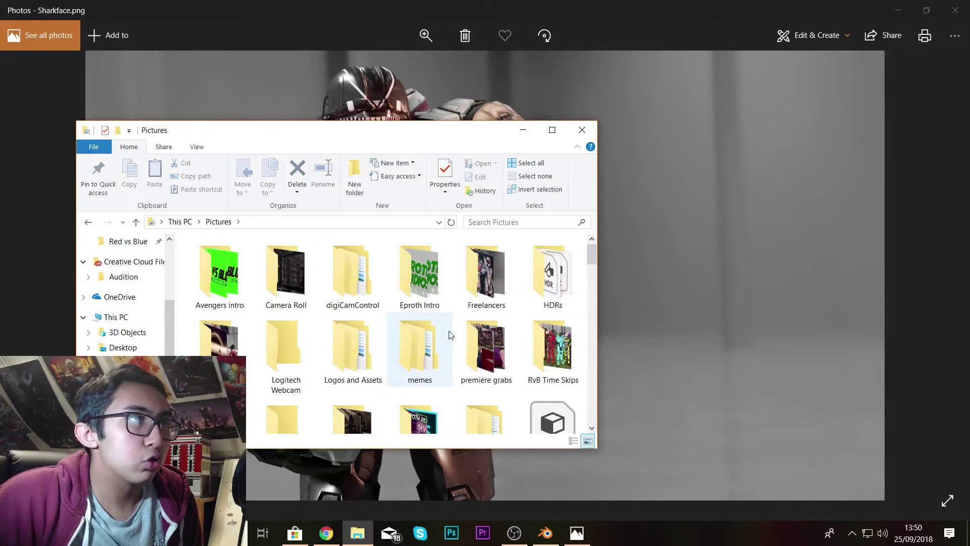
{"action": "left_click", "coordinate": [491, 290]}
{"action": "double_click", "coordinate": [491, 290]}
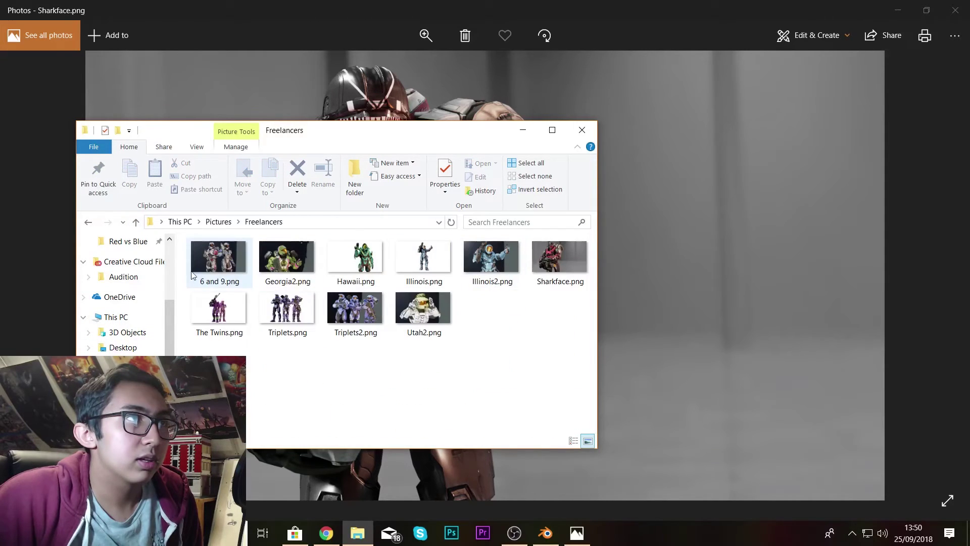
{"action": "double_click", "coordinate": [218, 262]}
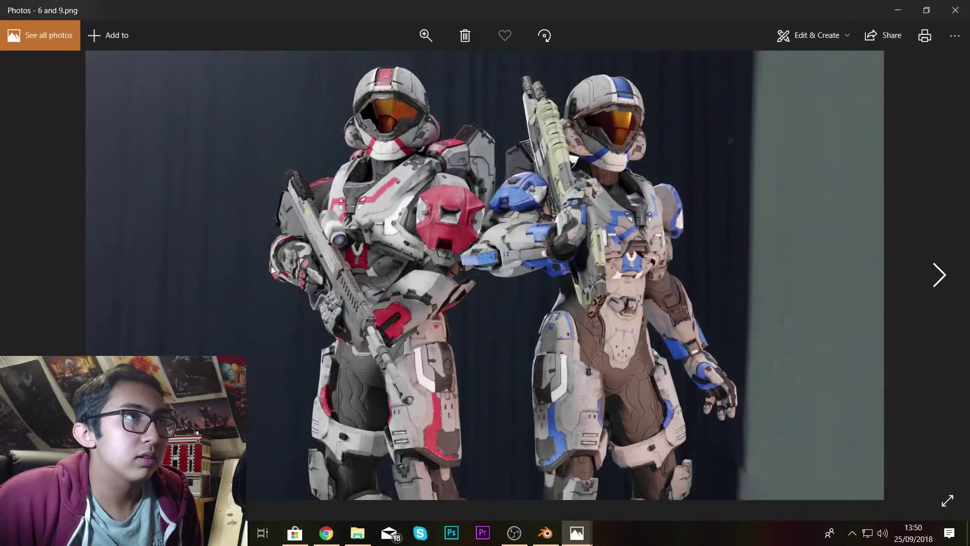
Advance past Georgia2.png and Hawaii.png to reach Illinois.png
{"action": "left_click", "coordinate": [939, 275]}
{"action": "left_click", "coordinate": [938, 275]}
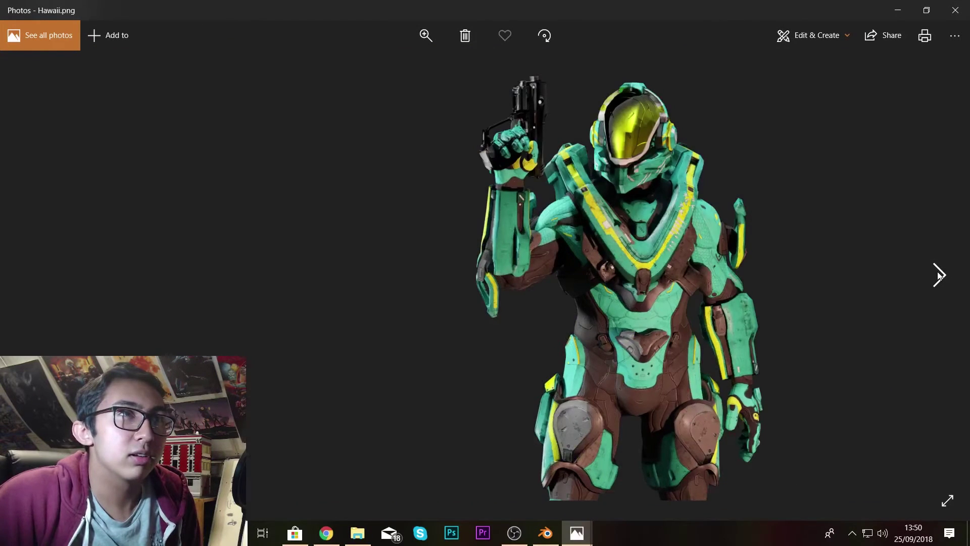
{"action": "left_click", "coordinate": [938, 275]}
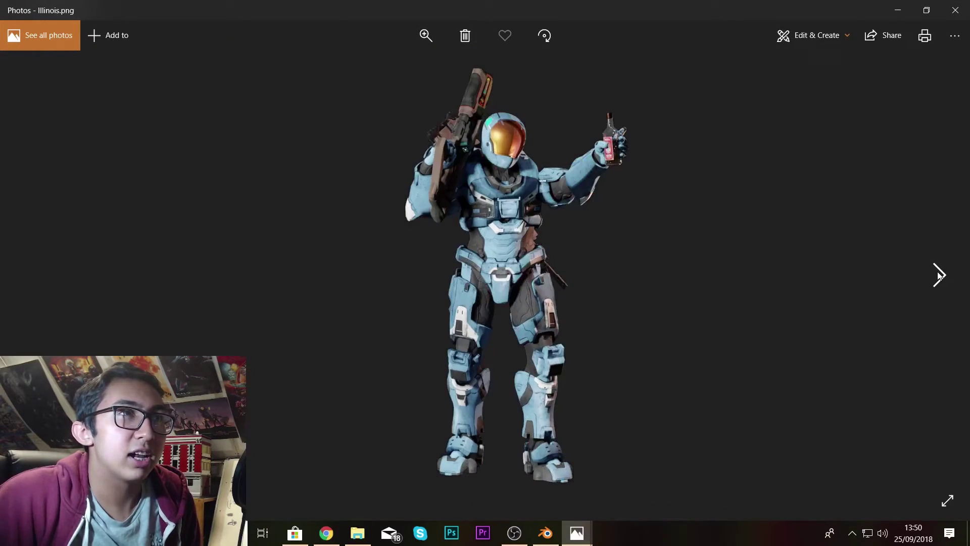